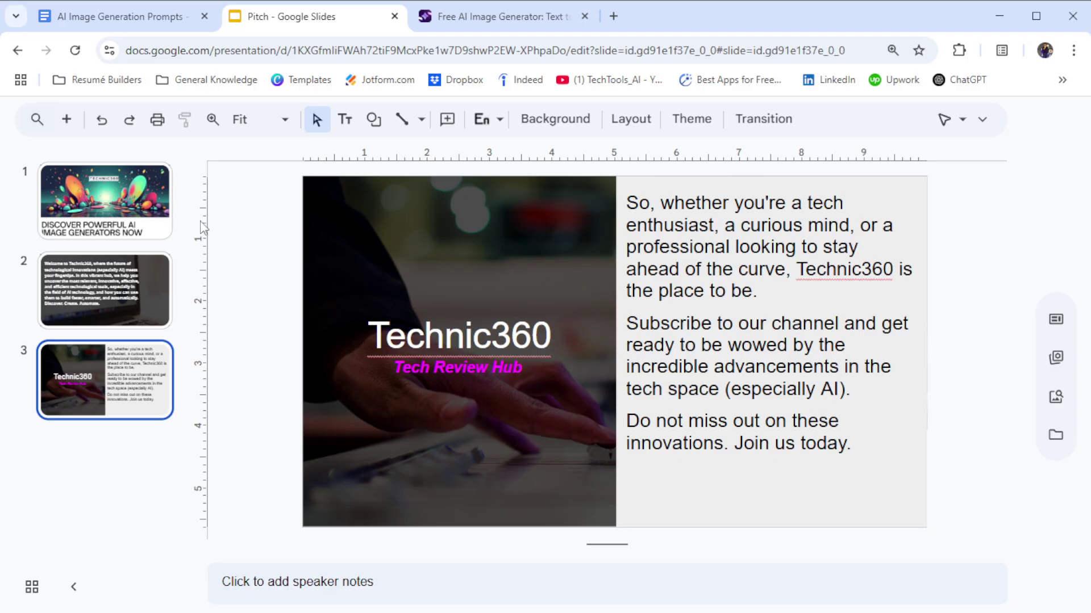
Switch to the AI Image Generation Prompts document and review its prompt engineering guidance and sample prompts
left_click(180, 18)
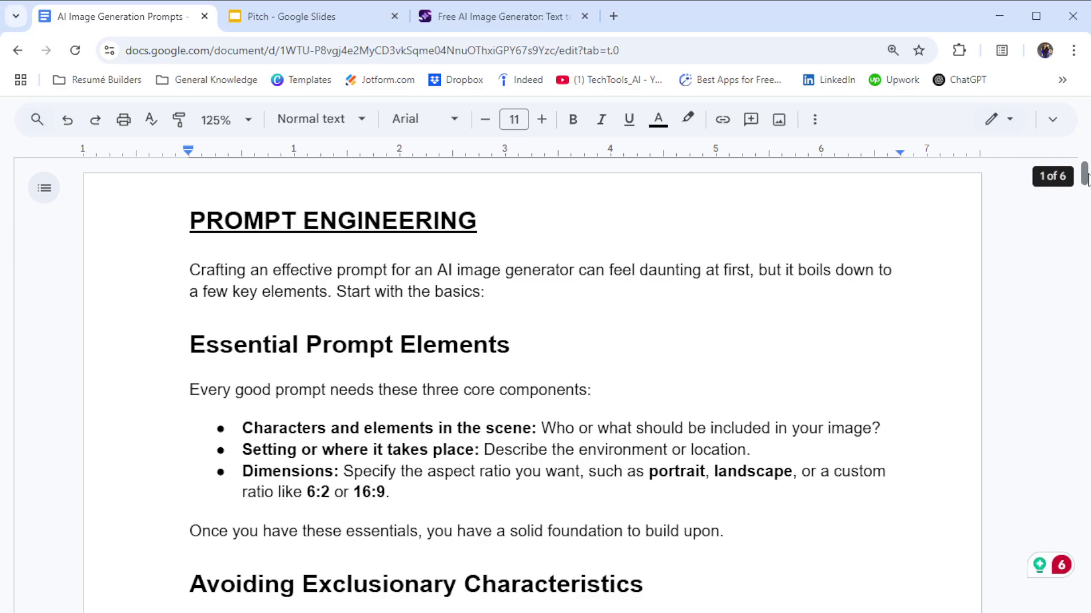
left_click_drag(1085, 176, 1087, 332)
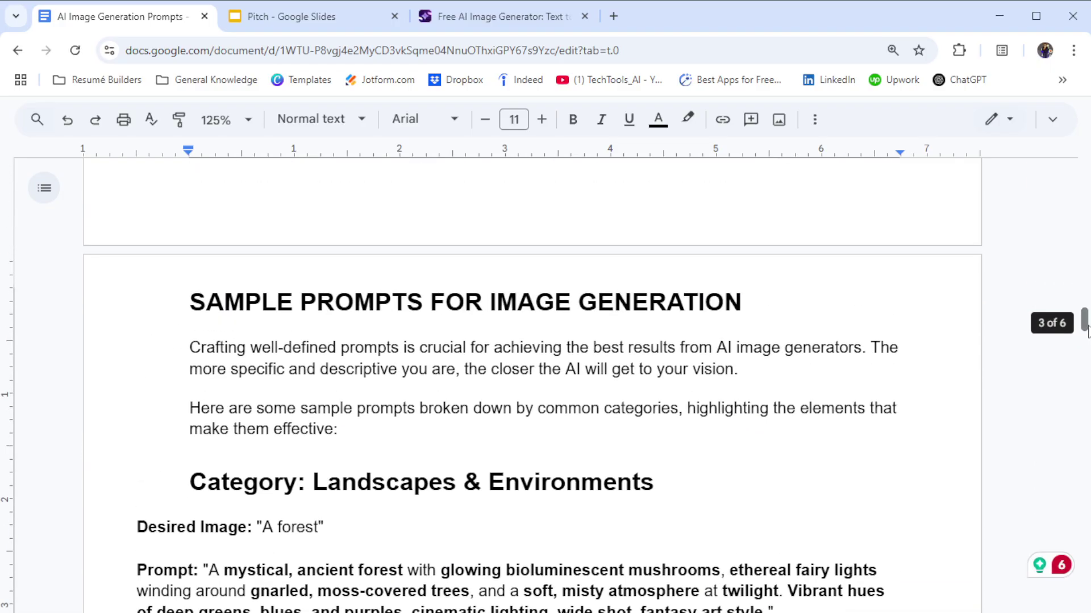
mouse_move(1085, 331)
left_mouse_down()
mouse_move(1085, 434)
mouse_move(1085, 321)
mouse_move(1084, 554)
mouse_move(1065, 463)
mouse_move(1084, 532)
left_mouse_up()
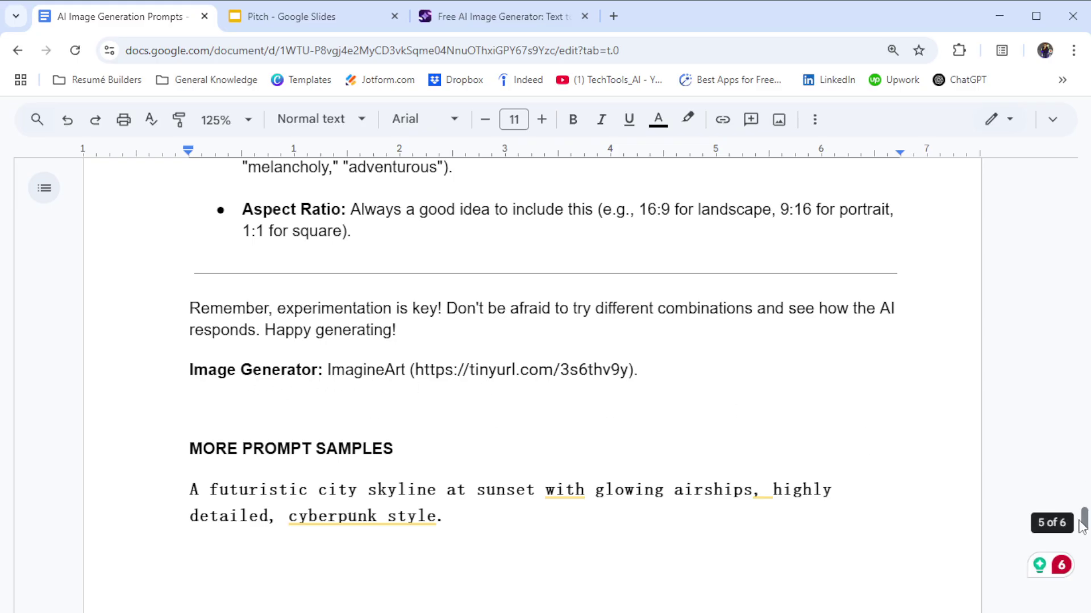
left_click_drag(1085, 526, 1084, 417)
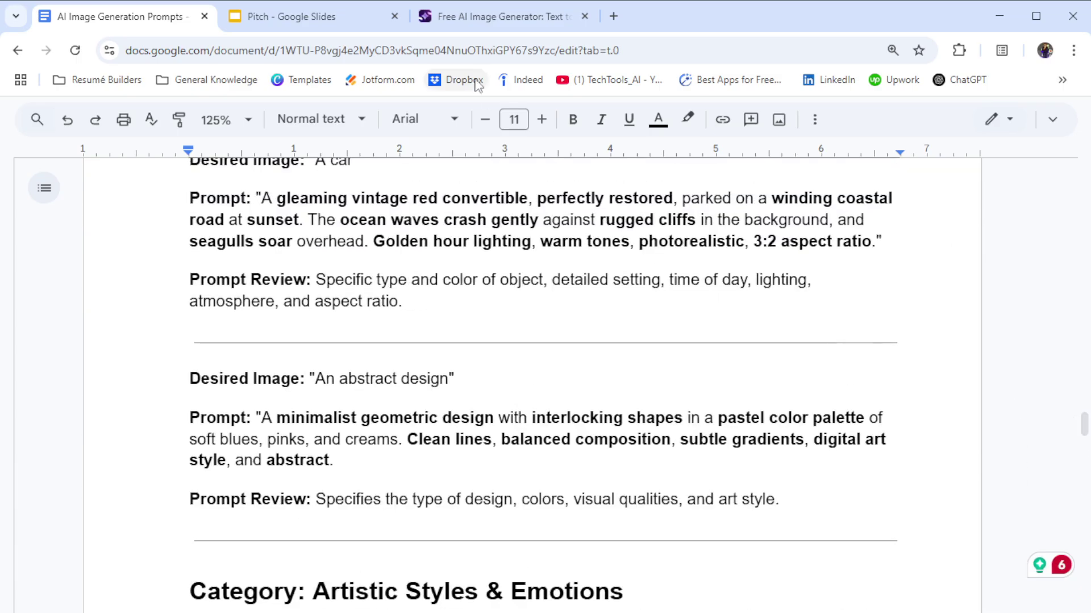
Switch to the ImagineArt website and look through its AI image generator page, covering features, sample images and specialised generators
left_click(490, 16)
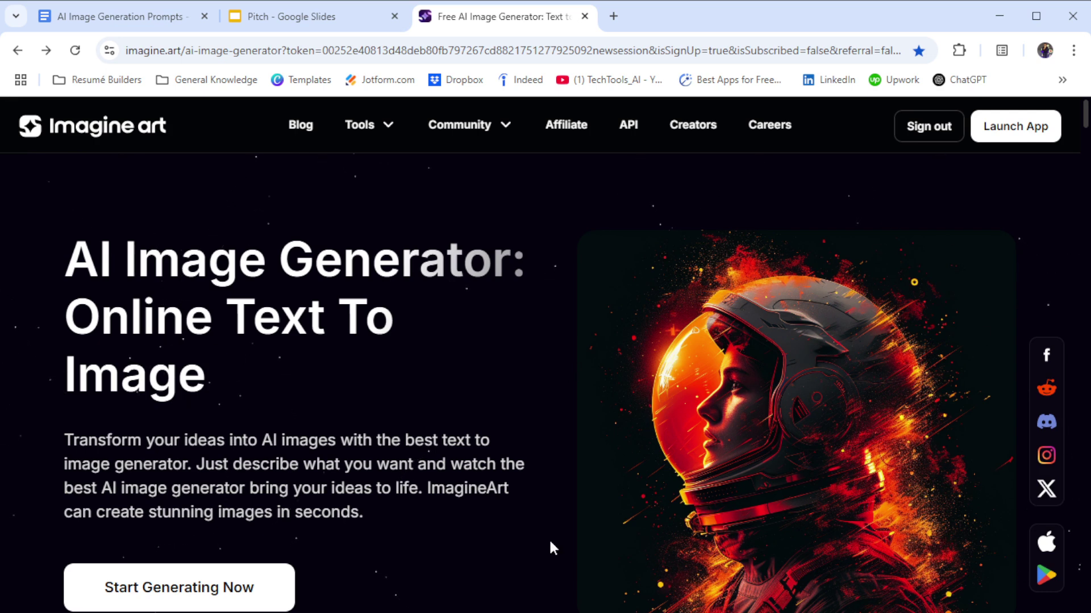
scroll(528, 545, "down", 7)
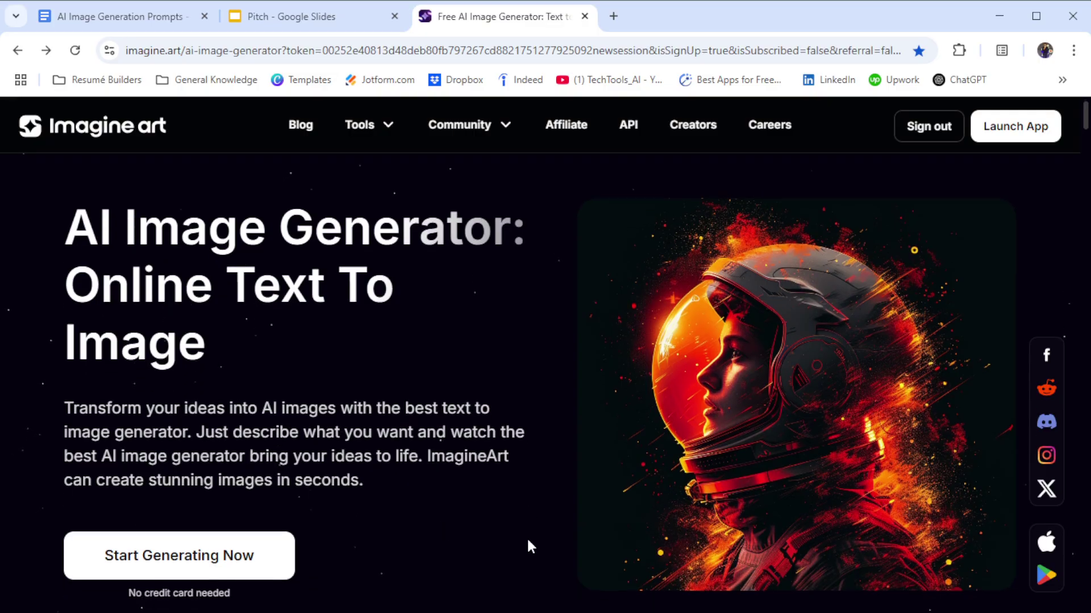
scroll(528, 540, "down", 17)
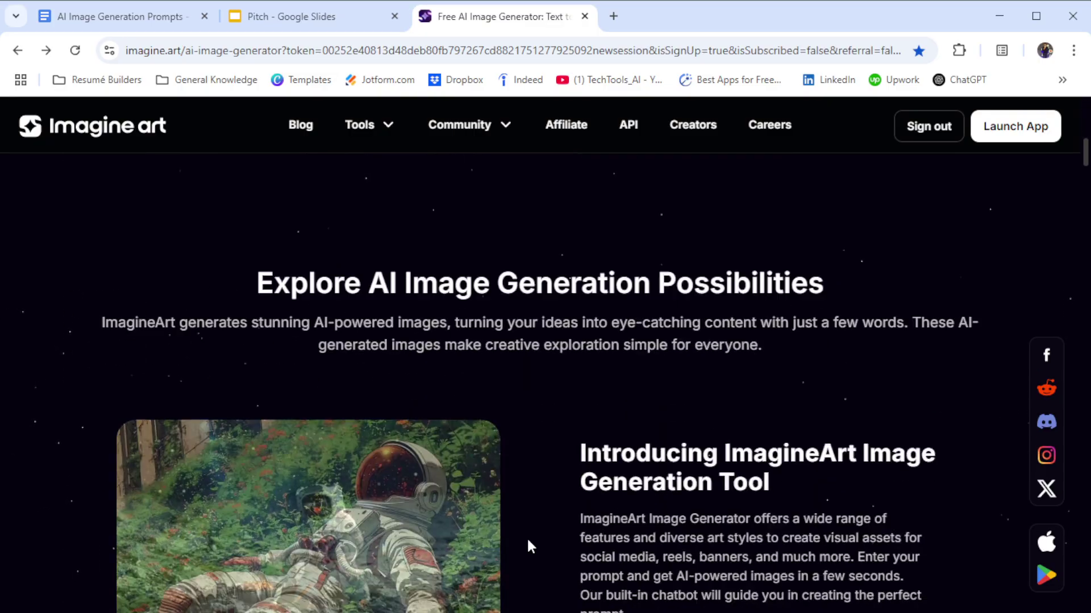
scroll(529, 546, "down", 5)
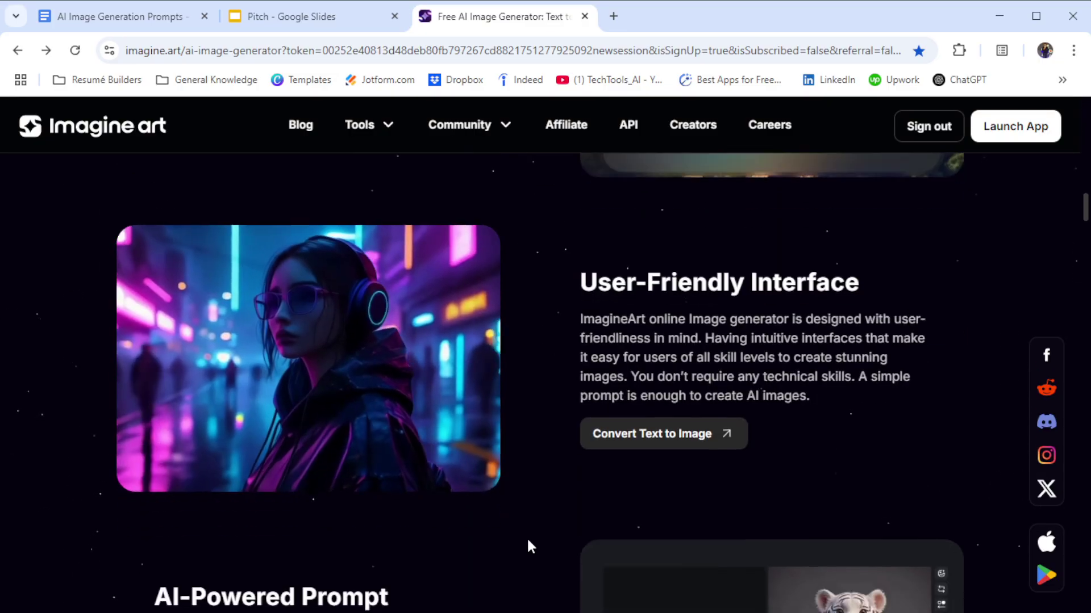
scroll(529, 547, "up", 5)
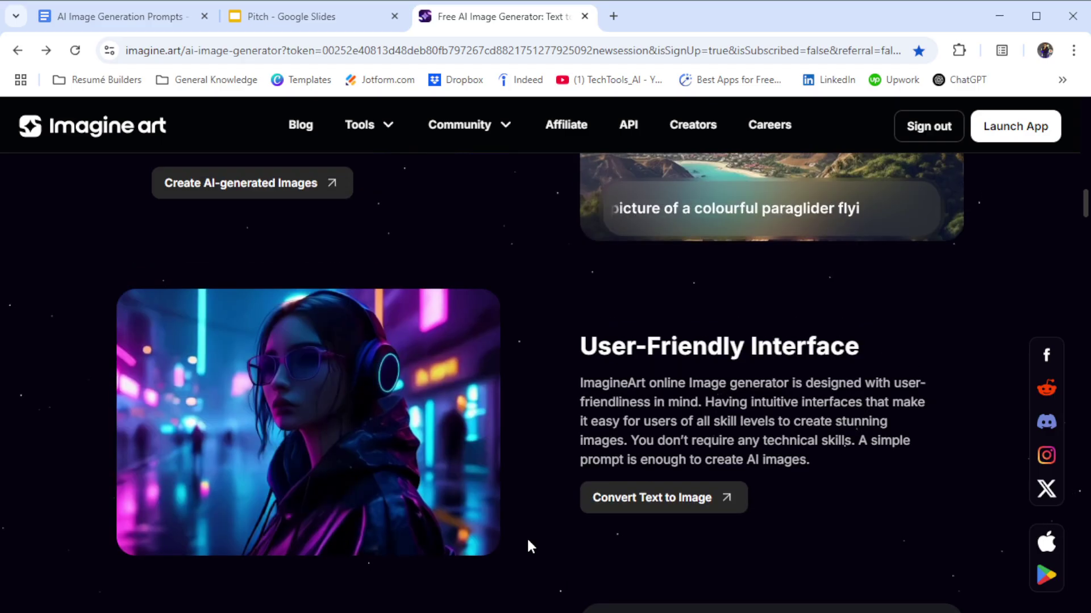
scroll(529, 546, "down", 5)
scroll(529, 547, "down", 14)
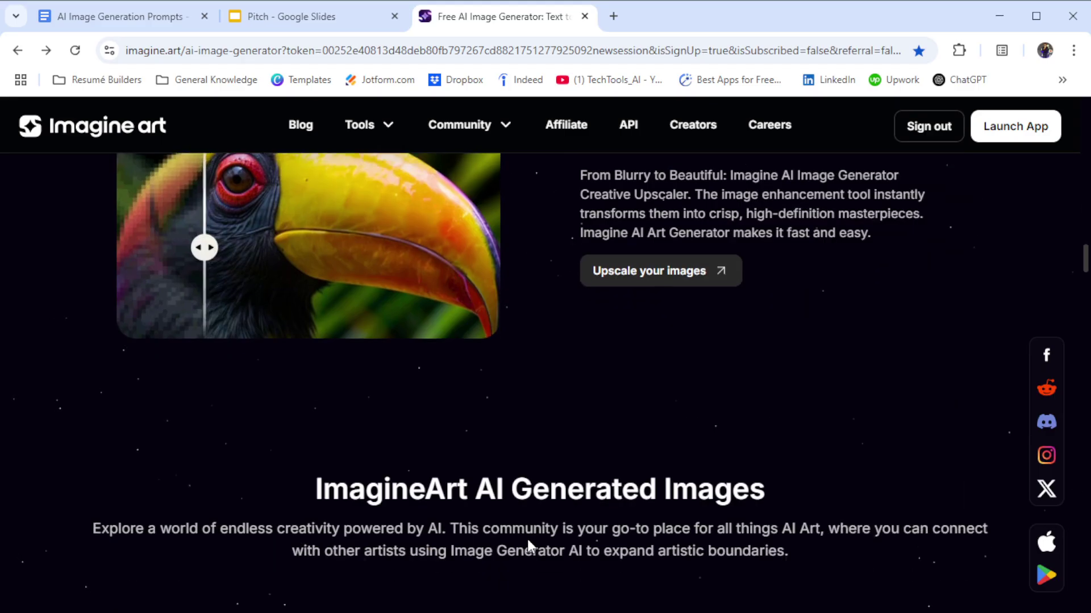
scroll(527, 540, "down", 8)
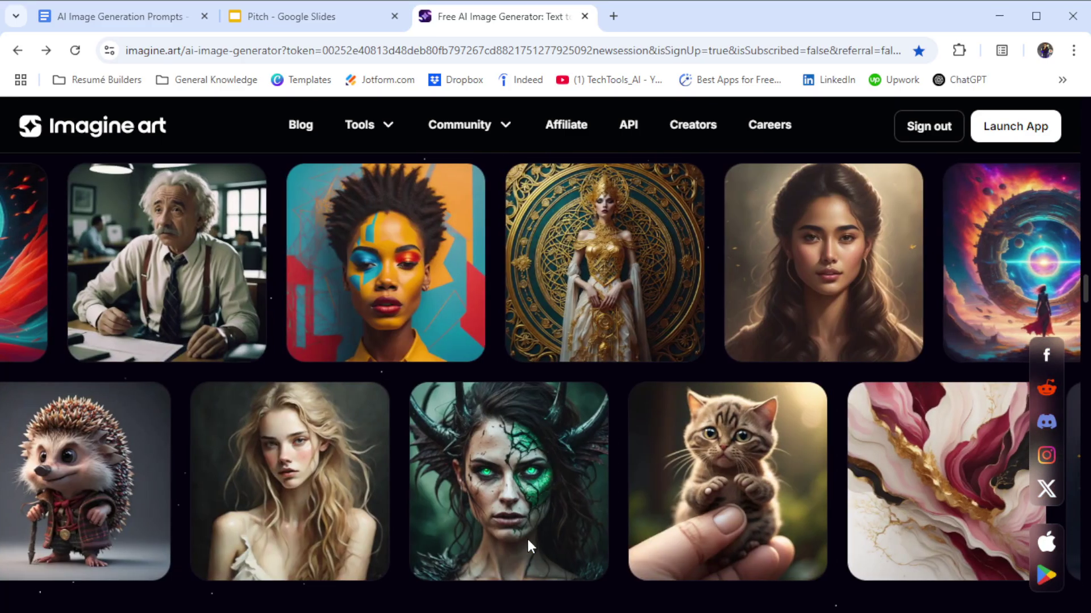
scroll(528, 547, "down", 6)
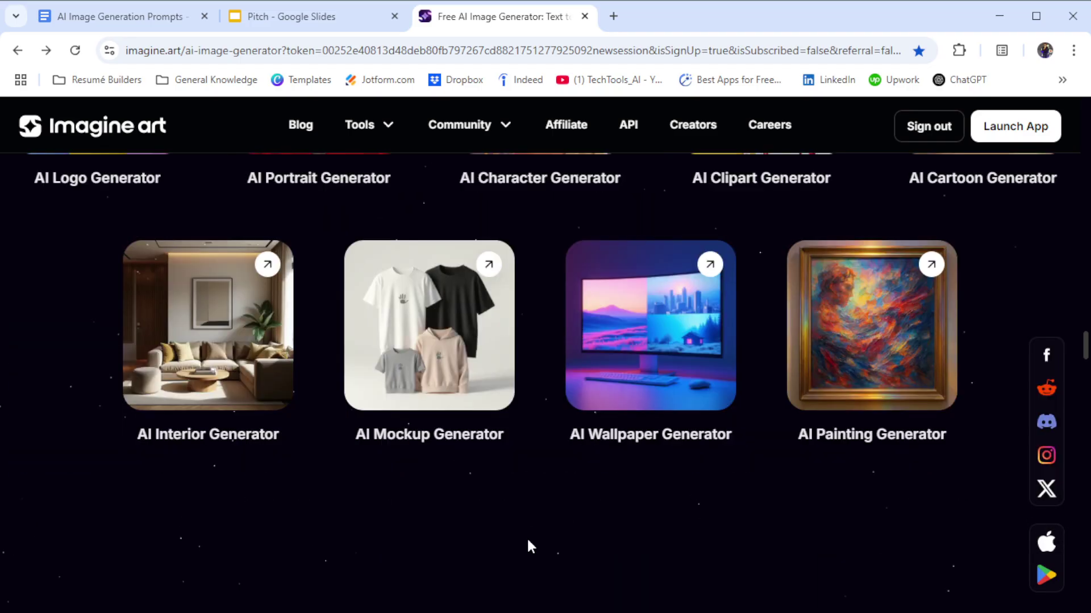
scroll(528, 545, "down", 1)
scroll(528, 547, "down", 1)
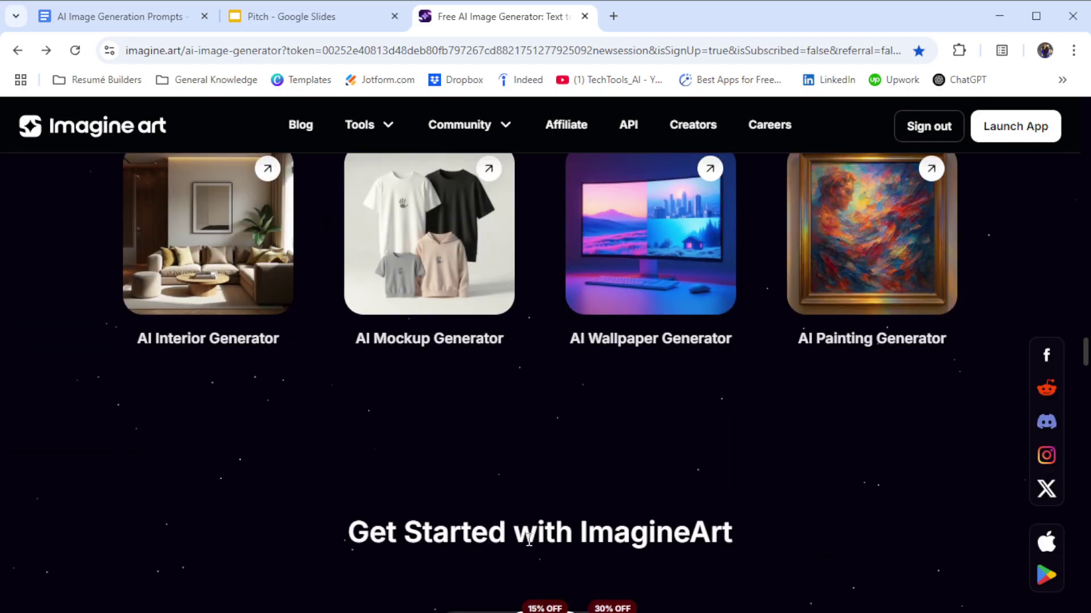
scroll(528, 543, "up", 7)
scroll(529, 547, "up", 20)
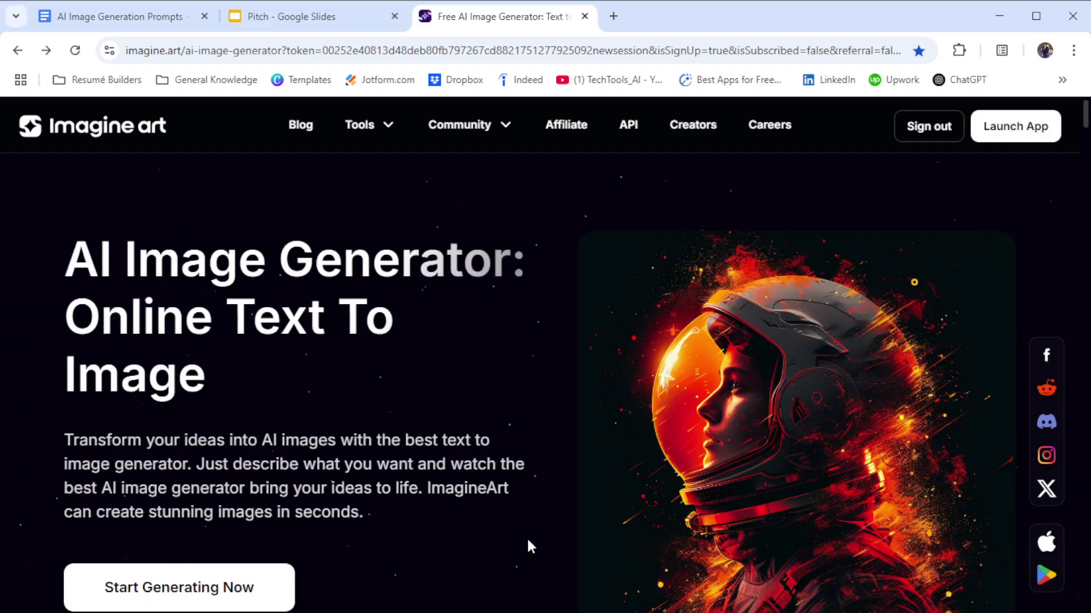
Open ImagineArt's text-to-image generation studio from the AI Image Generator page
scroll(528, 542, "down", 1)
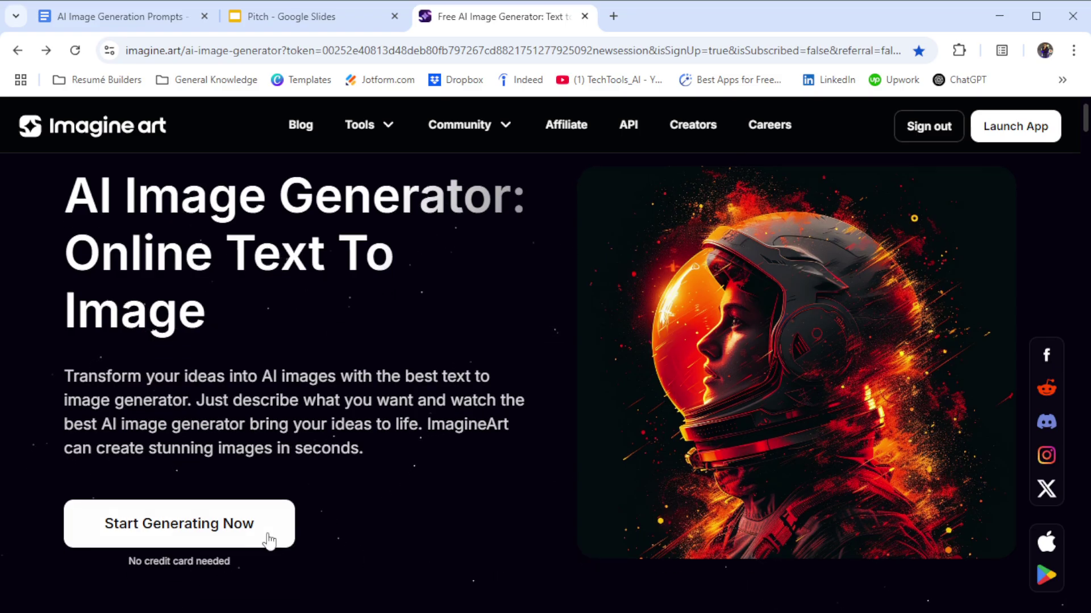
left_click(189, 536)
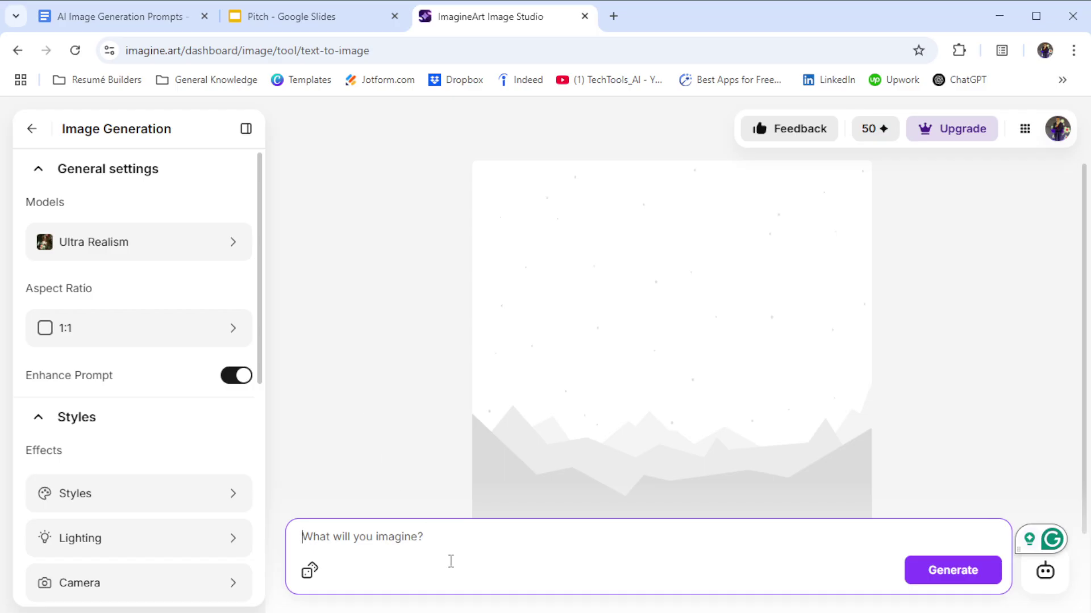
type("jsdbjfifrigbvyfhivurewvi")
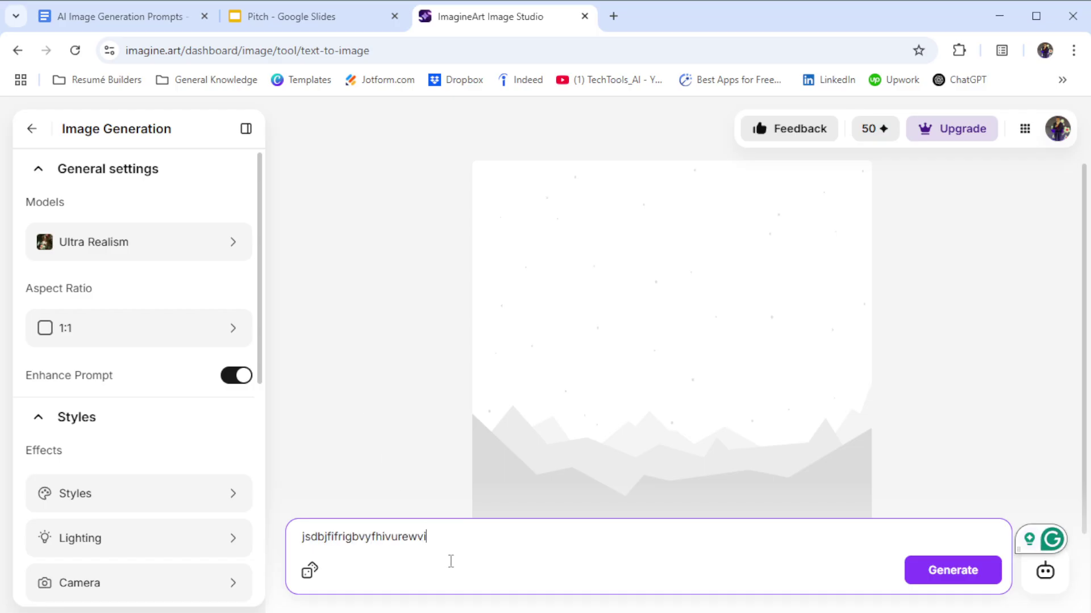
type("wihujieujveethry")
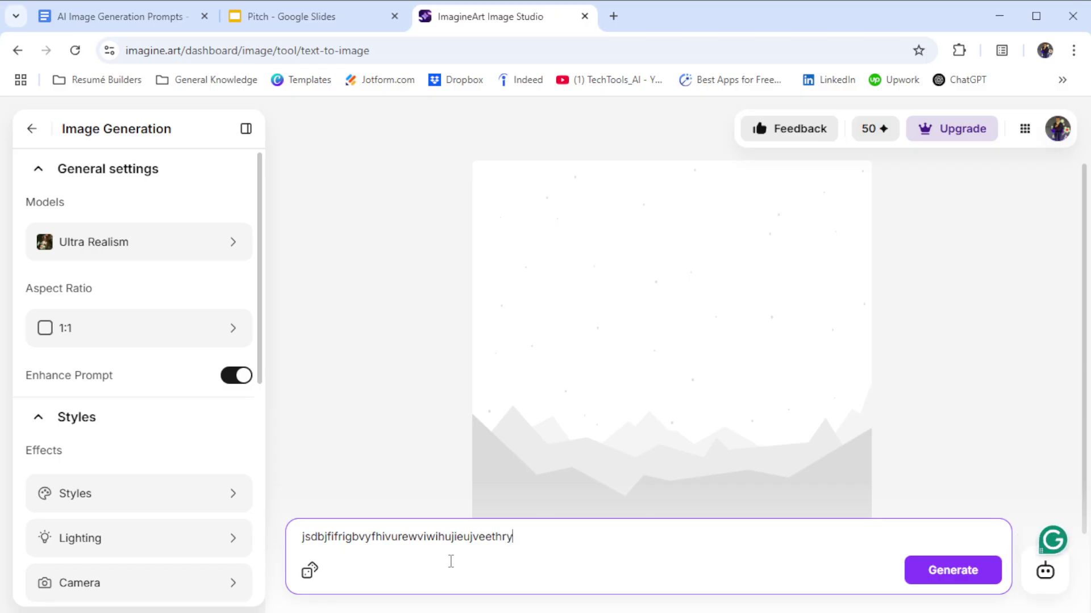
key("BackSpace")
key("BackSpace")
key("BackSpace")
key("BackSpace")
key("BackSpace")
key("BackSpace")
key("BackSpace")
key("BackSpace")
key("BackSpace")
key("BackSpace")
key("BackSpace")
key("BackSpace")
key("BackSpace")
key("BackSpace")
key("BackSpace")
key("BackSpace")
key("BackSpace")
key("BackSpace")
key("BackSpace")
key("BackSpace")
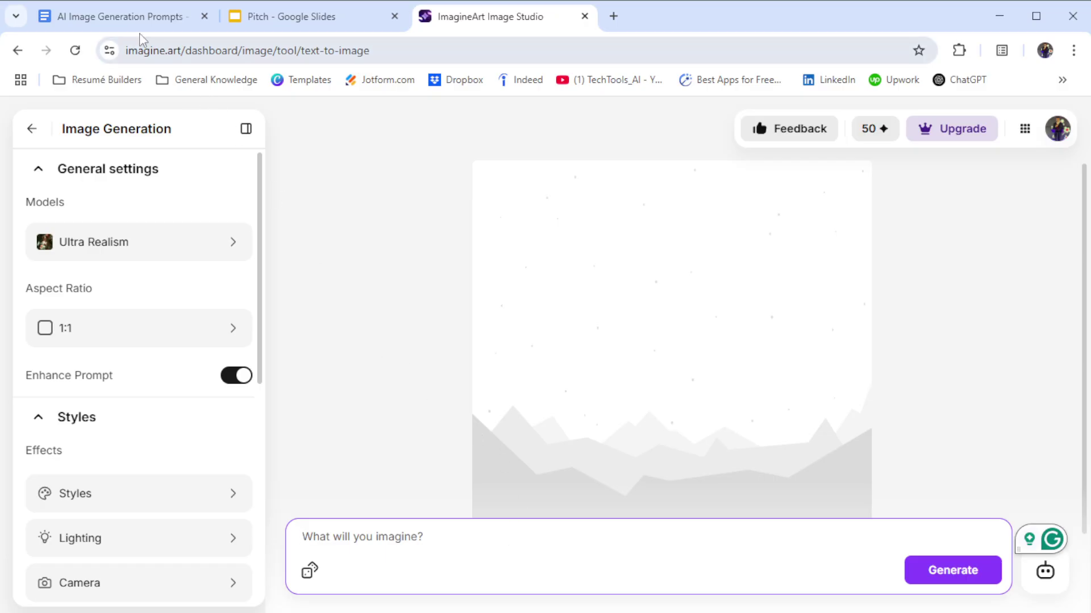
Copy the "A woman" close-up portrait prompt from the AI Image Generation Prompts document into ImagineArt's image prompt
left_click(153, 17)
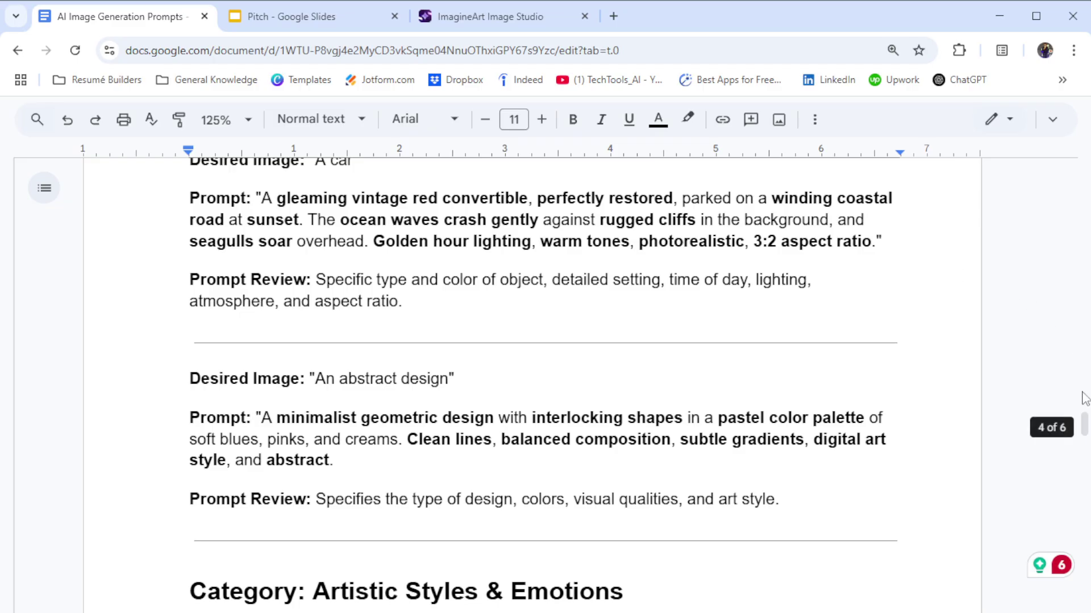
left_click_drag(1084, 430, 1085, 379)
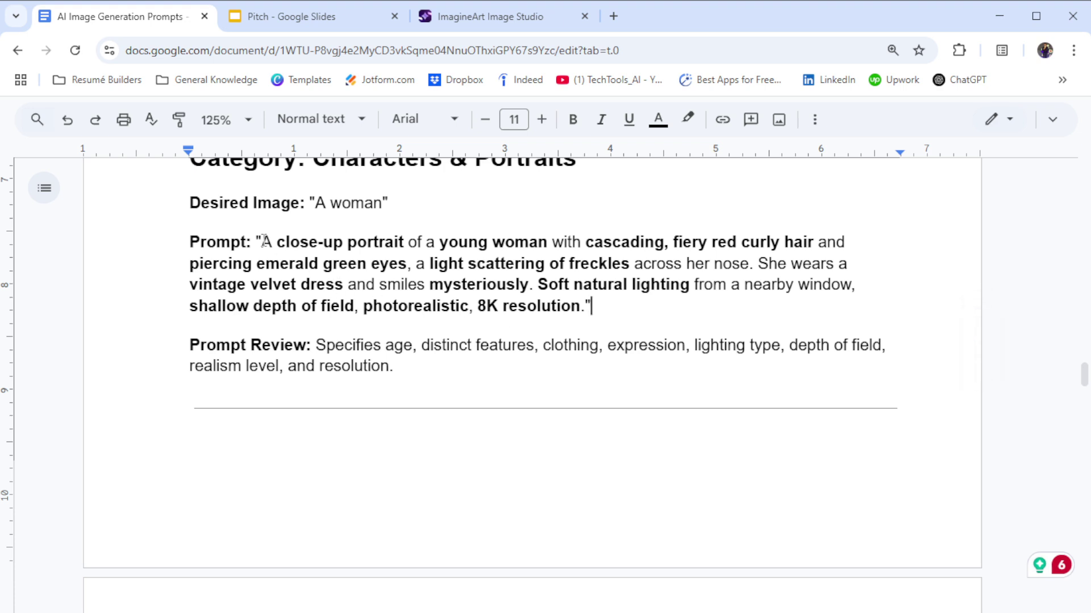
left_click_drag(262, 242, 589, 307)
key("ctrl+c")
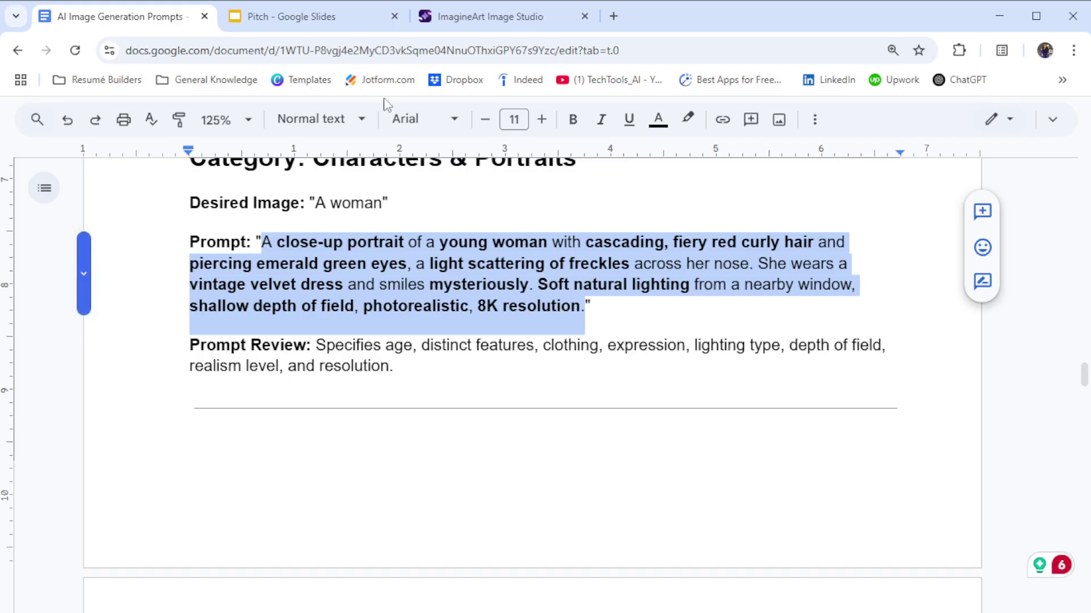
left_click(479, 23)
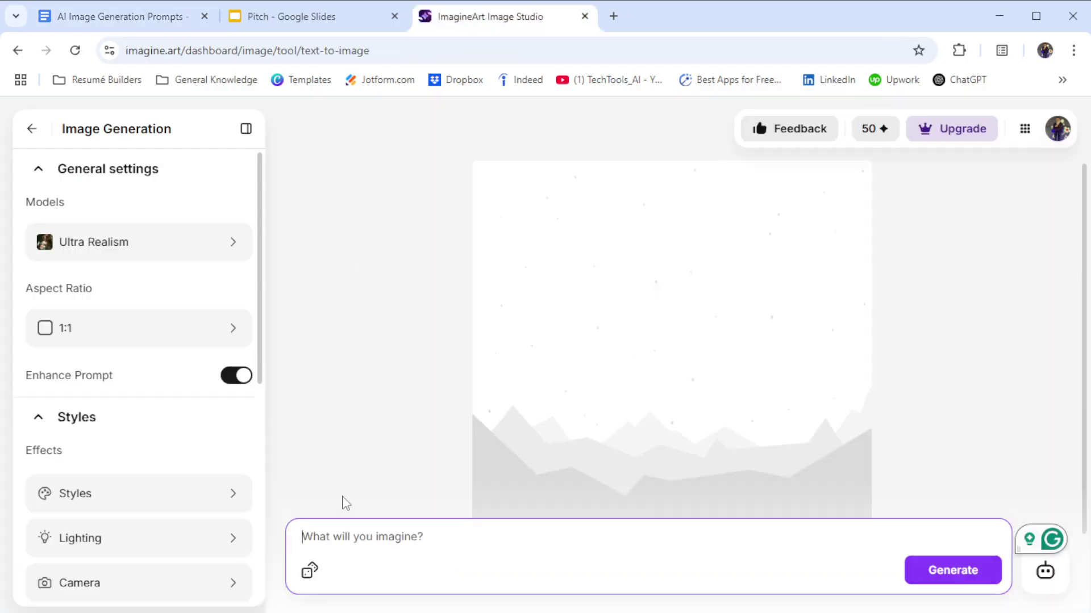
key("ctrl+v")
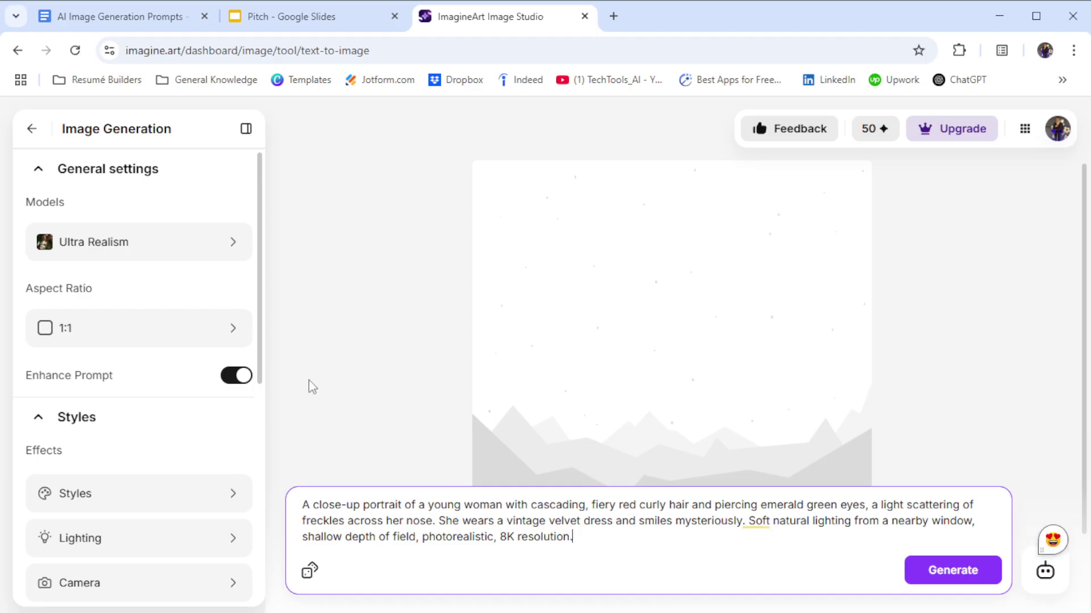
Browse the available Imagine Models and close the model selection without changing the model
left_click(229, 251)
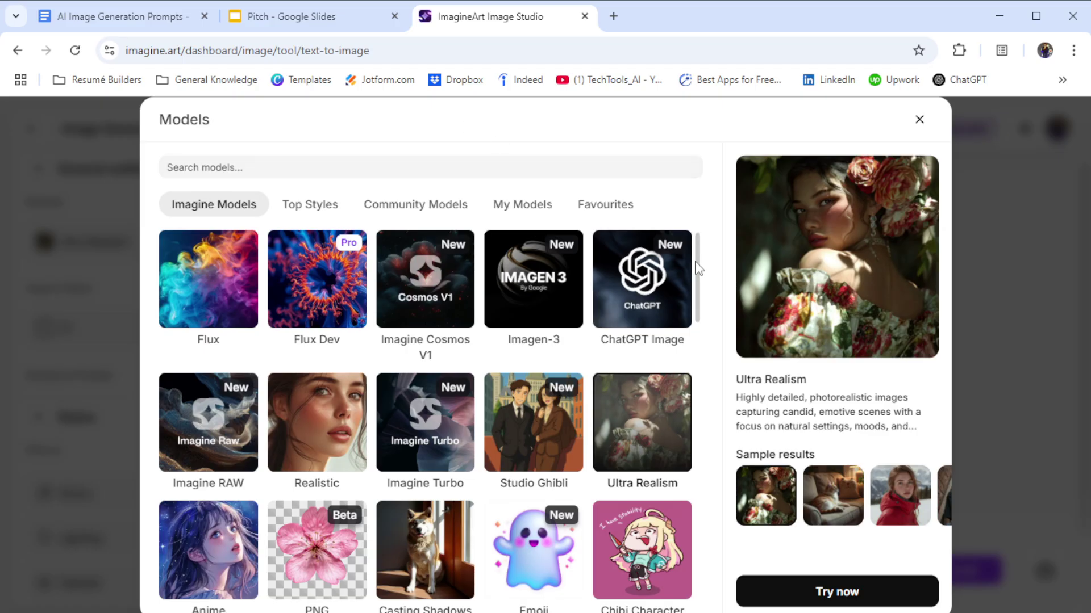
left_click_drag(699, 269, 714, 498)
left_click_drag(698, 309, 698, 324)
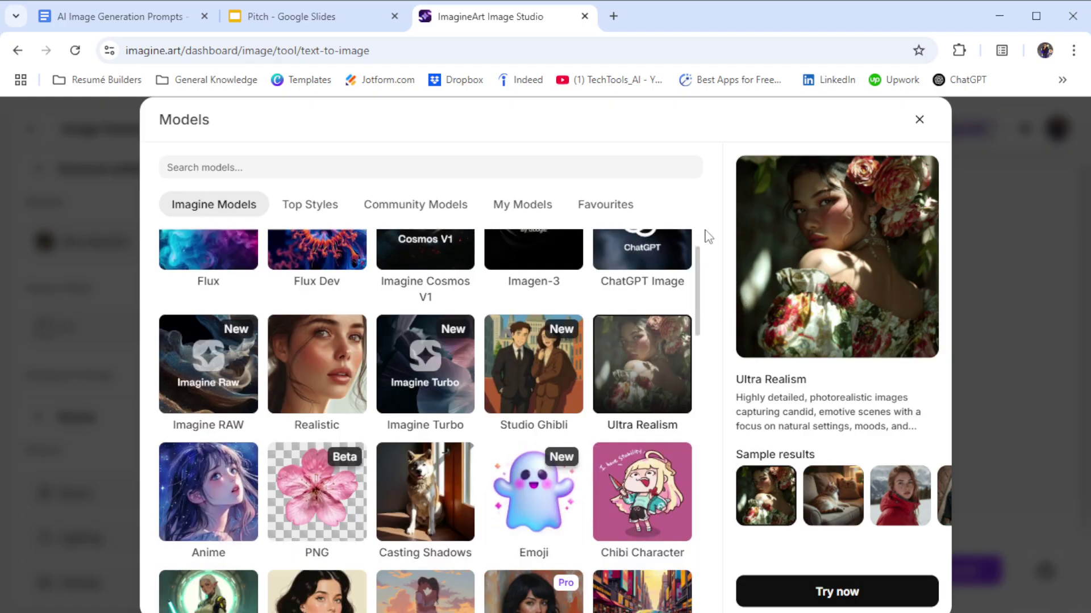
left_click(919, 120)
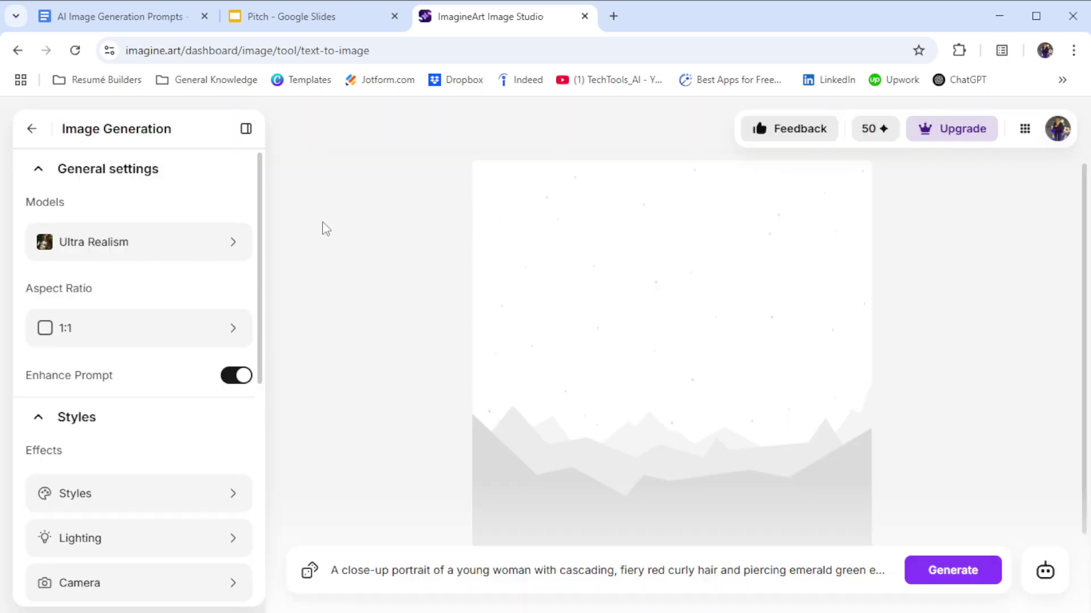
Examine the aspect ratio choices without changing the ratio, and try Enhance Prompt off and on again
left_click(227, 338)
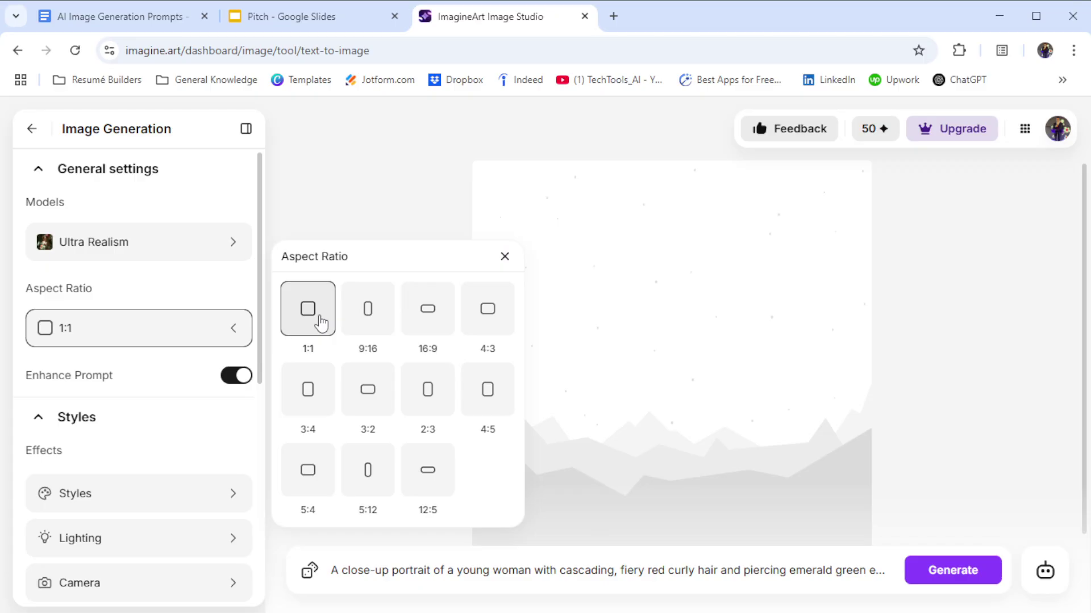
left_click(378, 215)
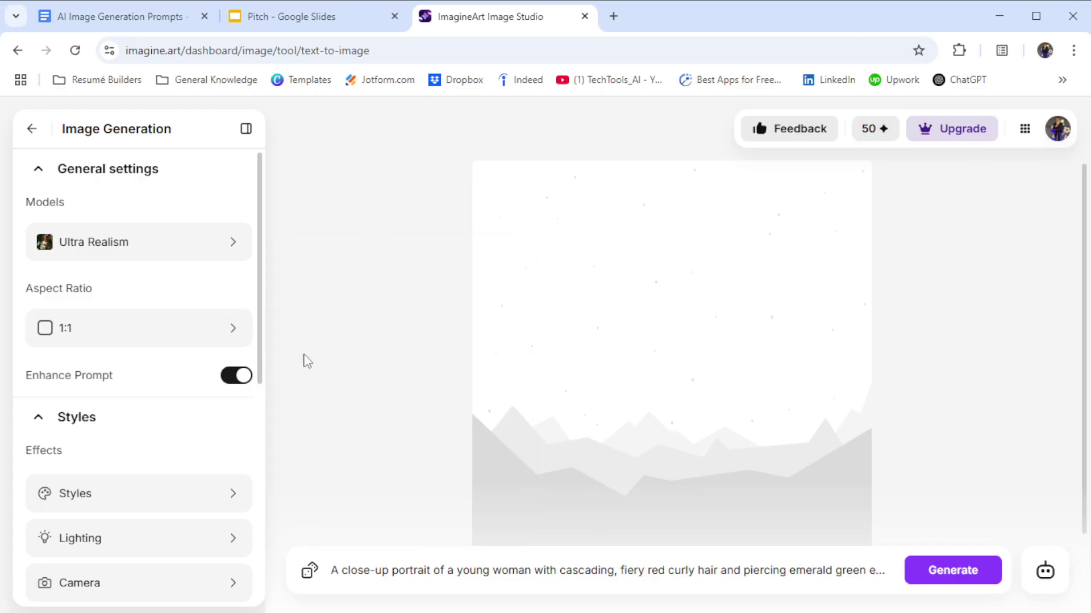
left_click(247, 387)
left_click(247, 387)
Apply the 3D Render style effect to the image generation settings
left_click_drag(261, 365, 277, 451)
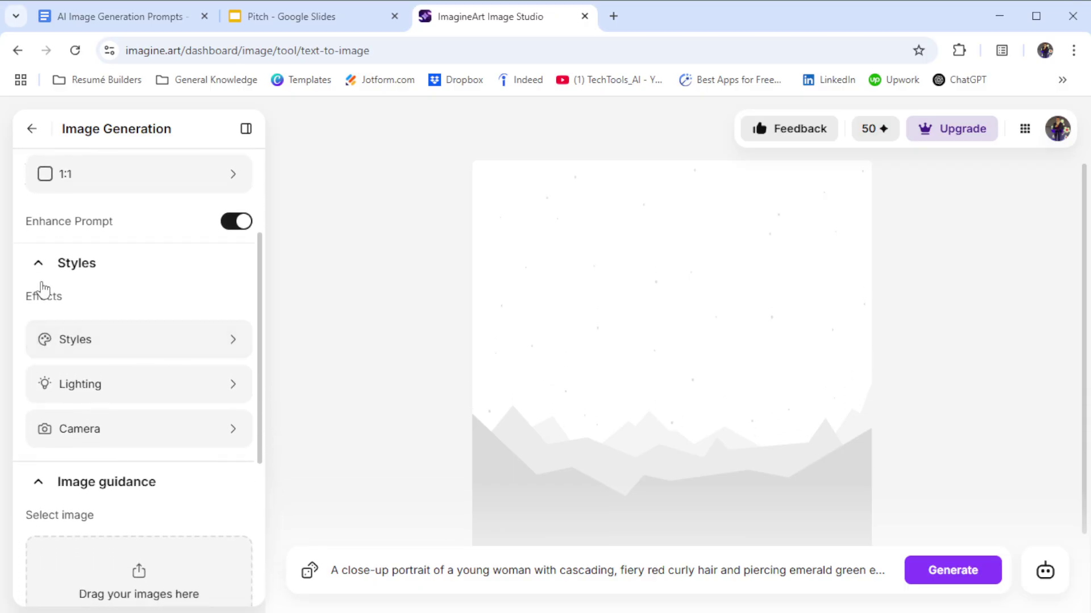
left_click(38, 264)
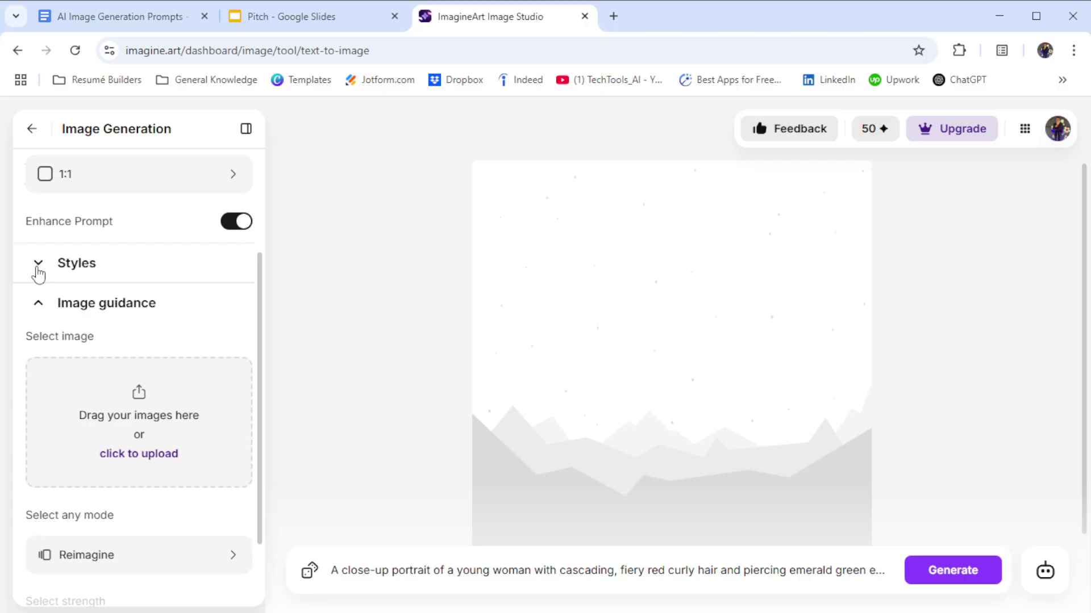
left_click(37, 268)
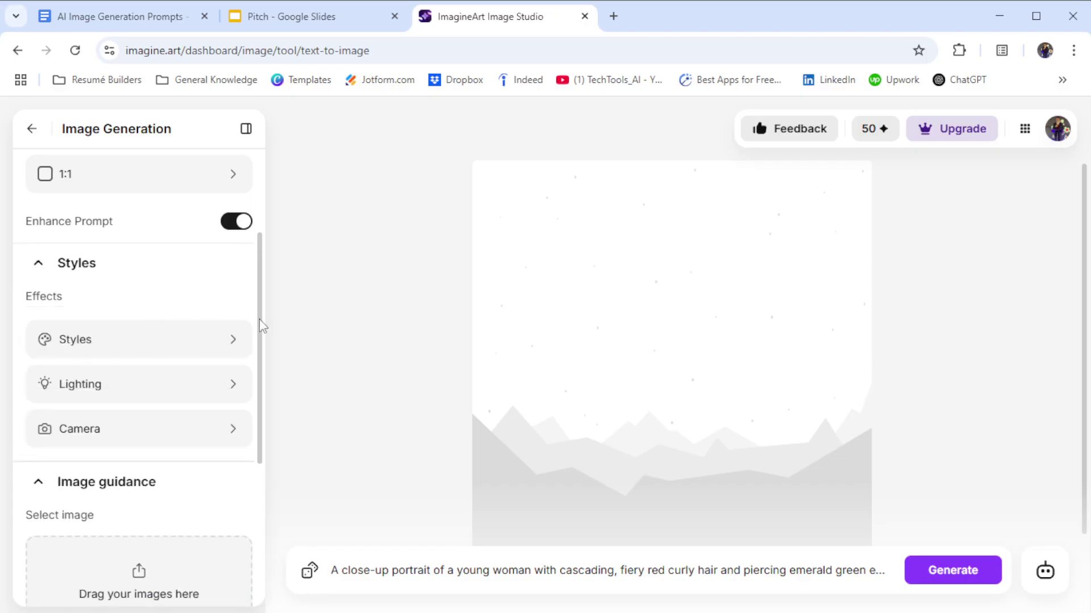
left_click_drag(258, 326, 259, 343)
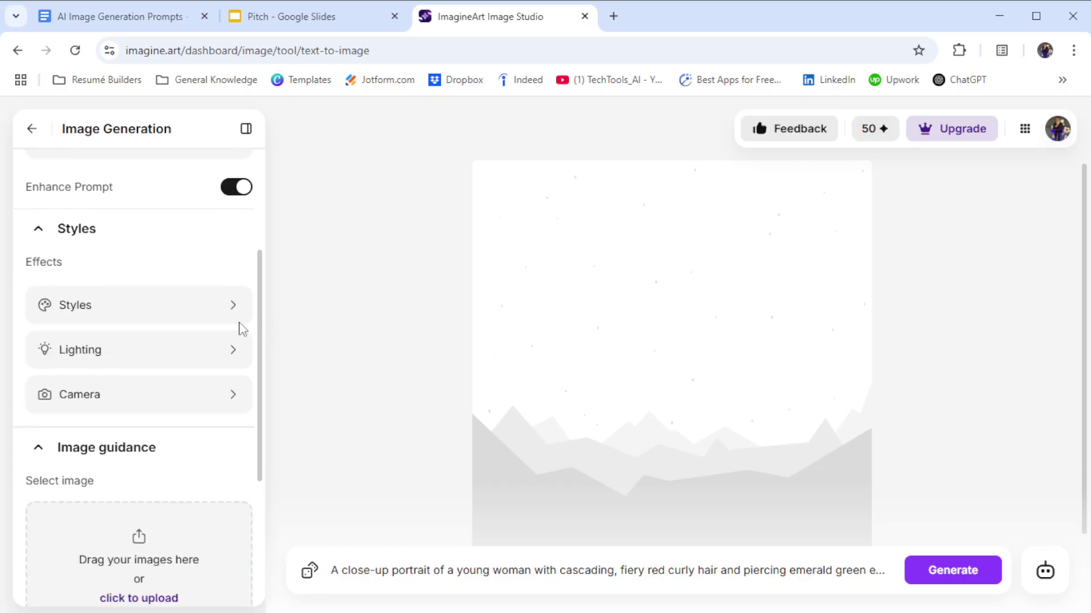
left_click(223, 316)
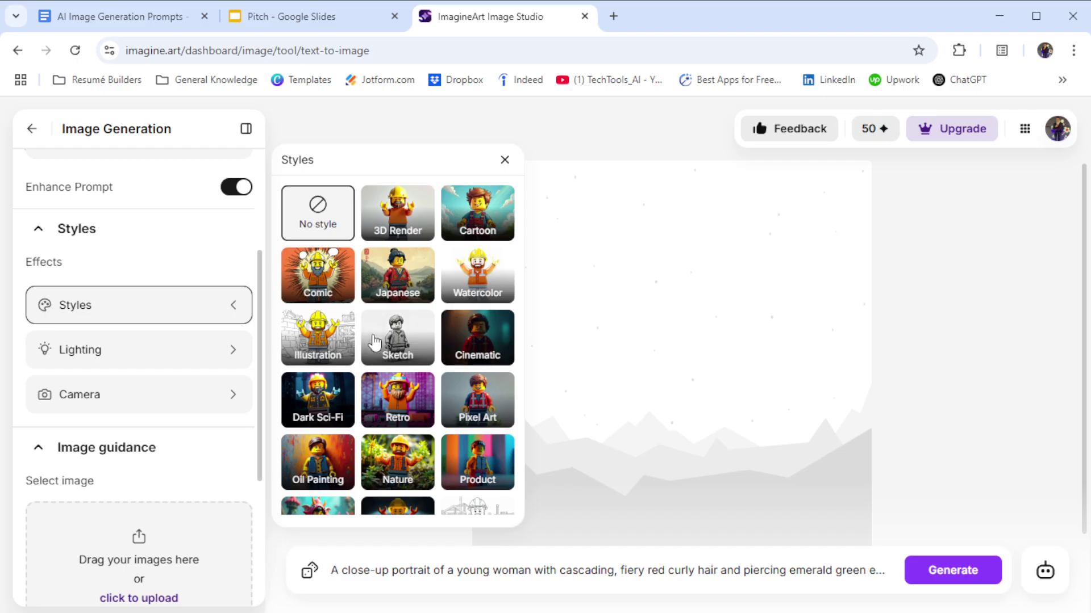
left_click(396, 236)
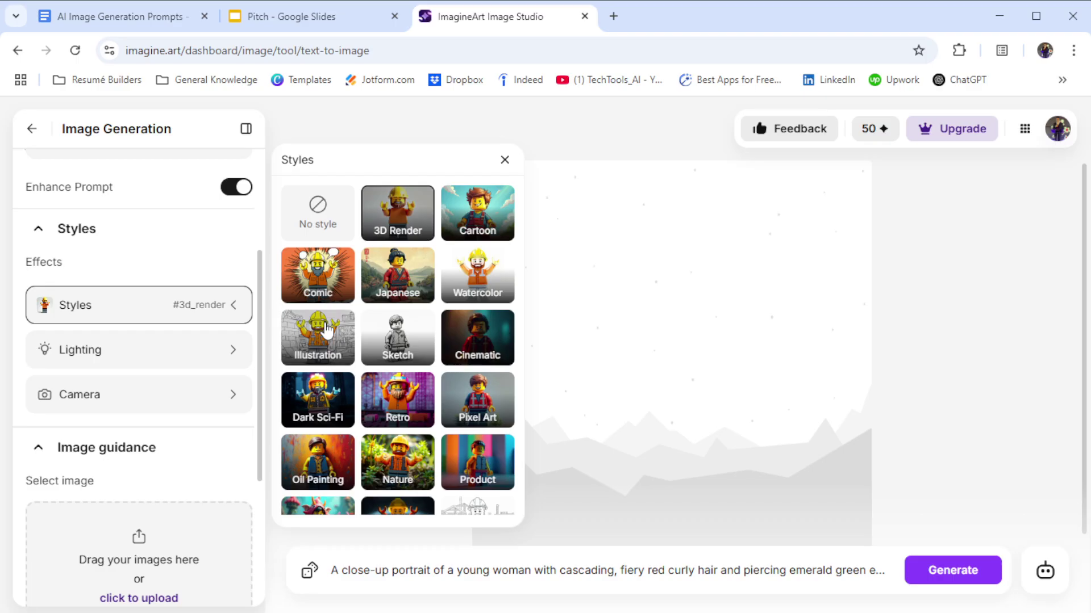
Look through the lighting effects and apply Natural lighting to the image generation settings
left_click(233, 352)
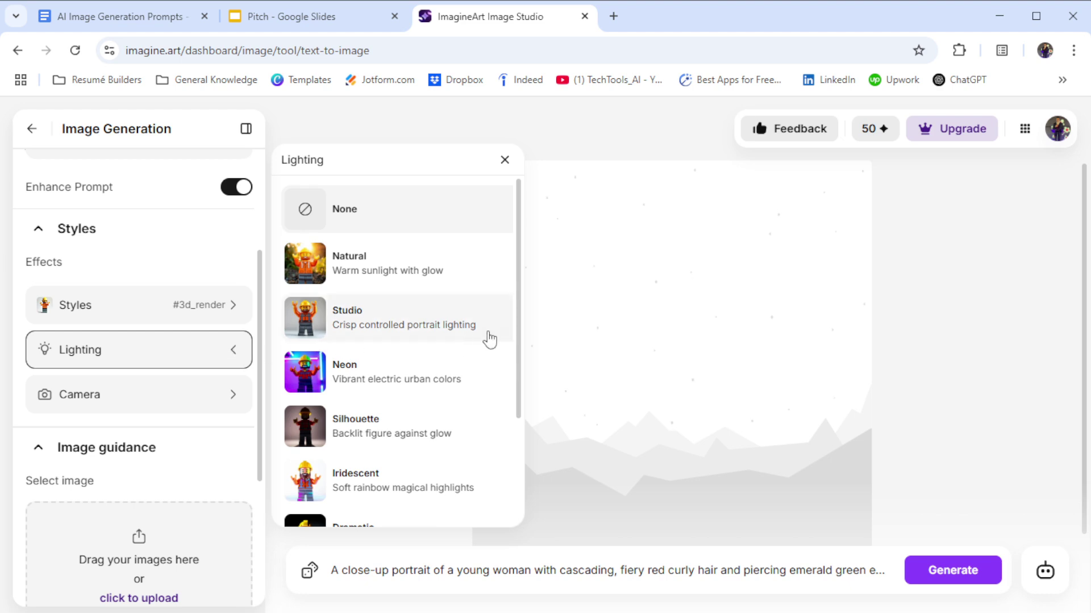
scroll(520, 343, "down", 3)
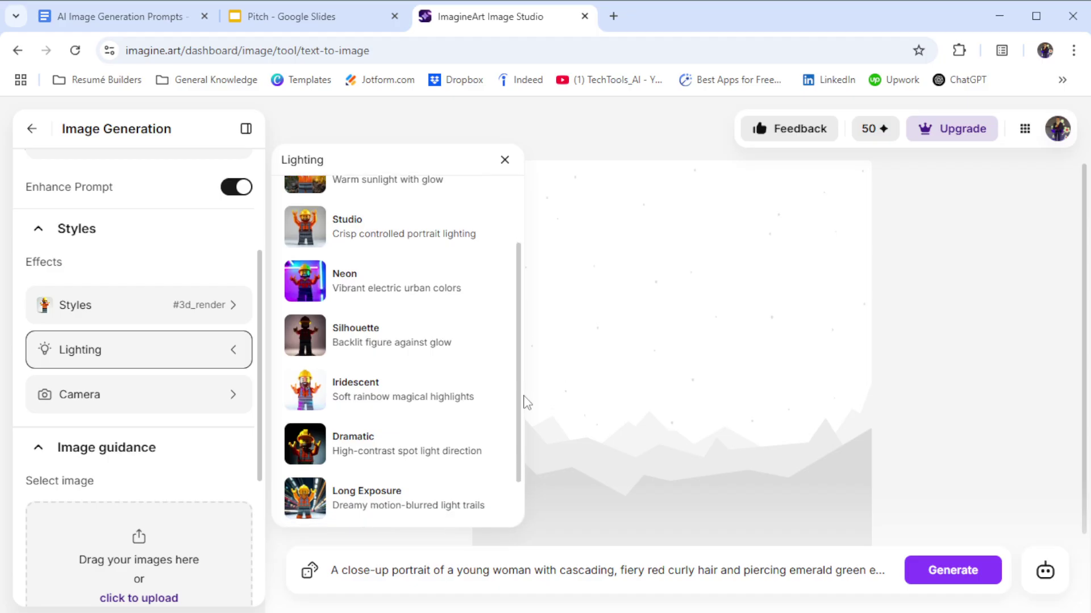
scroll(523, 431, "down", 1)
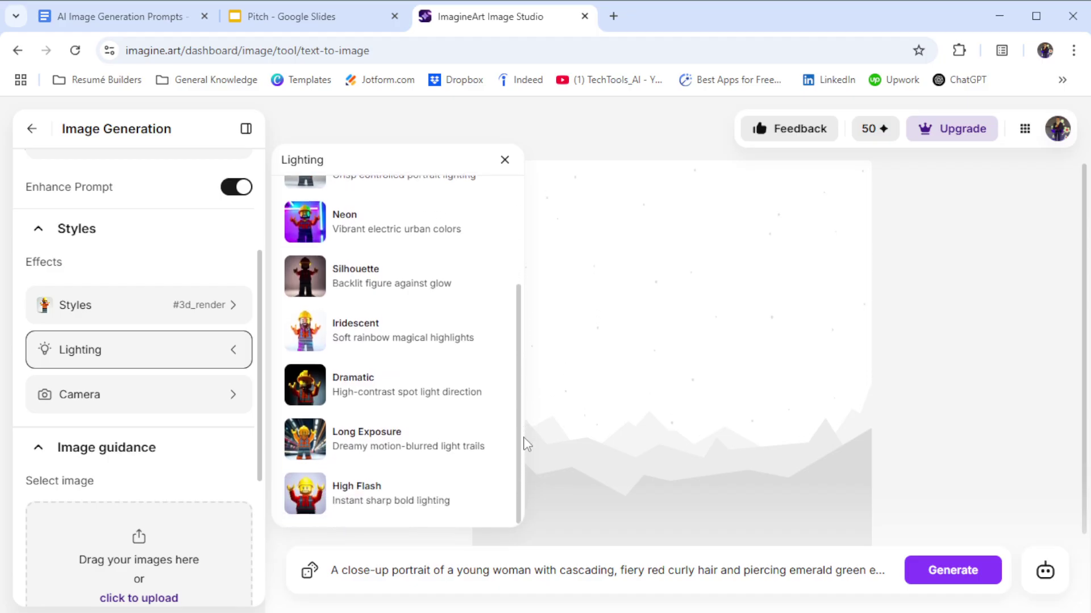
scroll(521, 386, "up", 3)
scroll(524, 375, "up", 3)
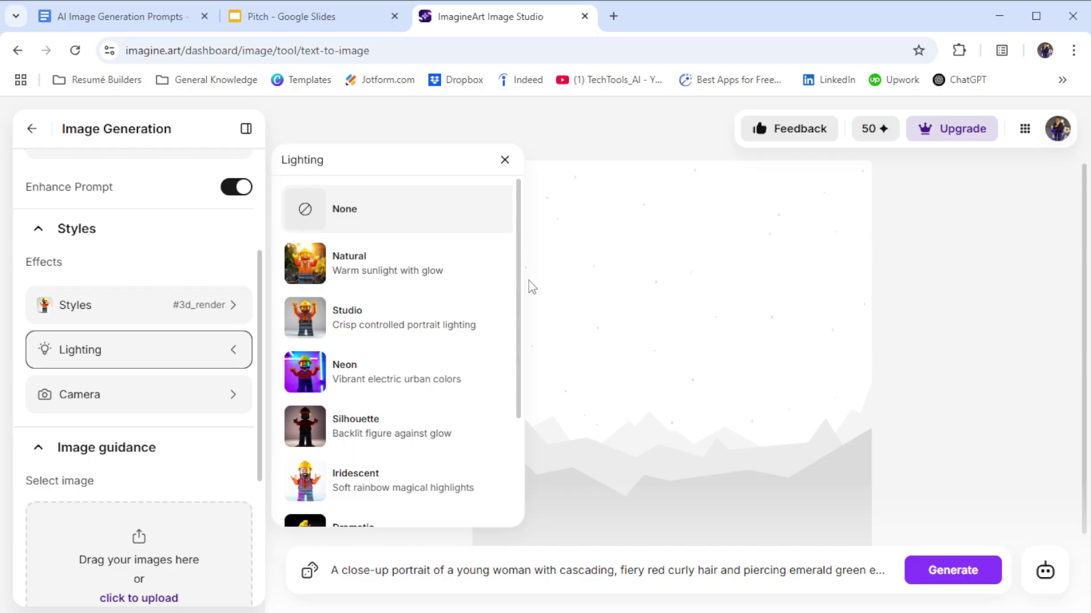
left_click(418, 273)
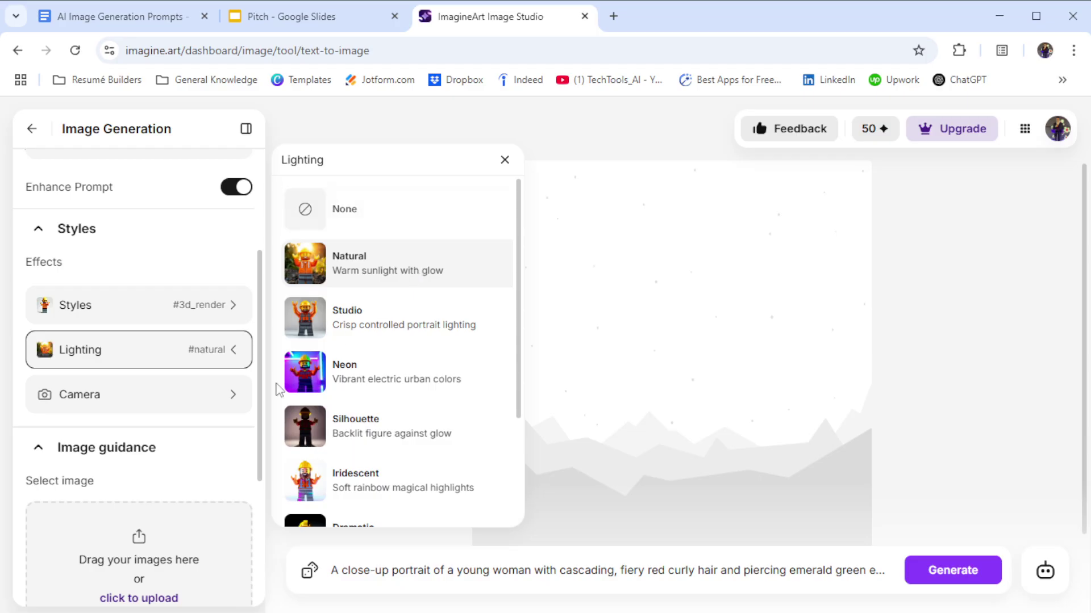
Apply the Close-up camera effect to the image generation settings
left_click(233, 400)
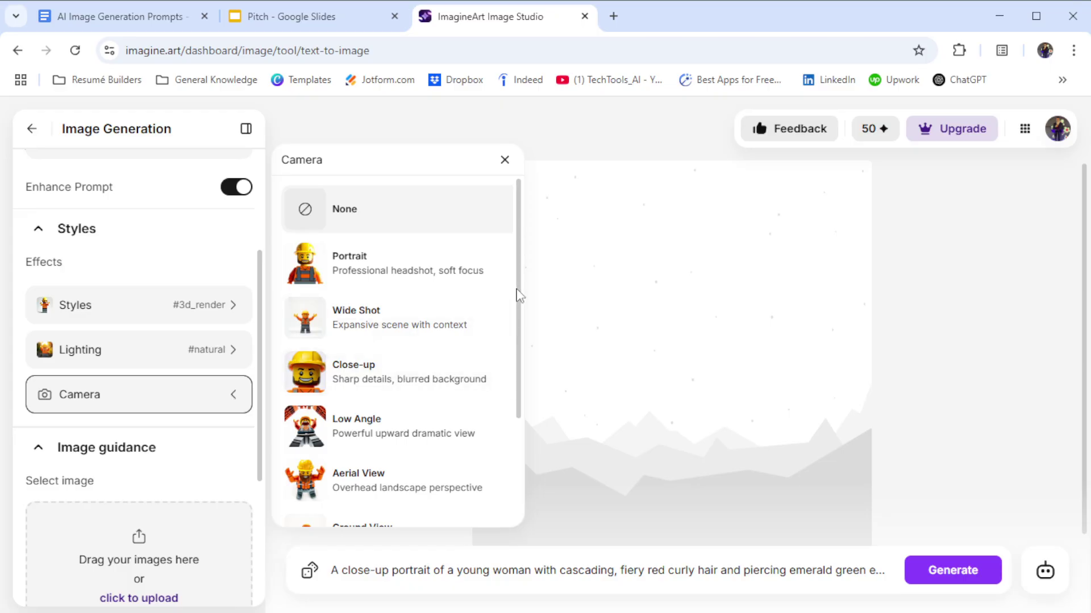
left_click_drag(519, 295, 526, 250)
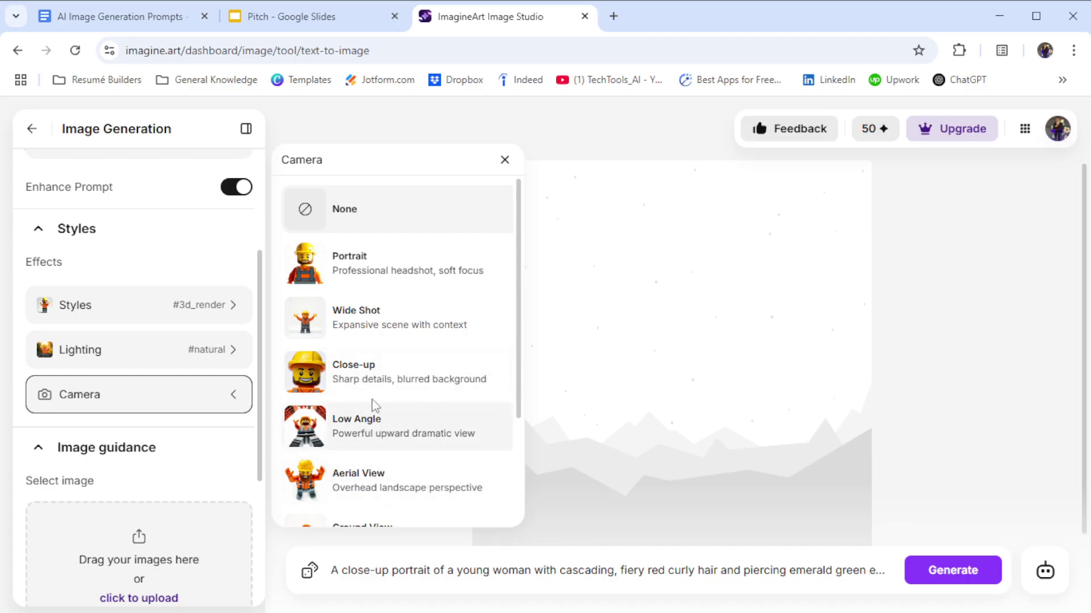
left_click(388, 378)
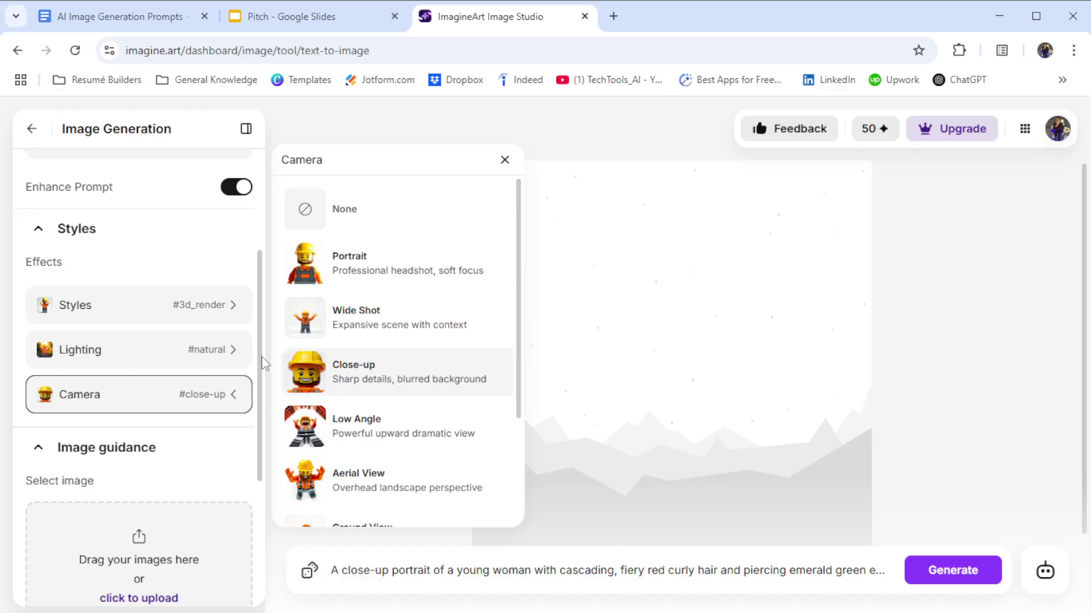
Review the image guidance settings and the full portrait prompt, and generate the images
left_click_drag(259, 354, 280, 455)
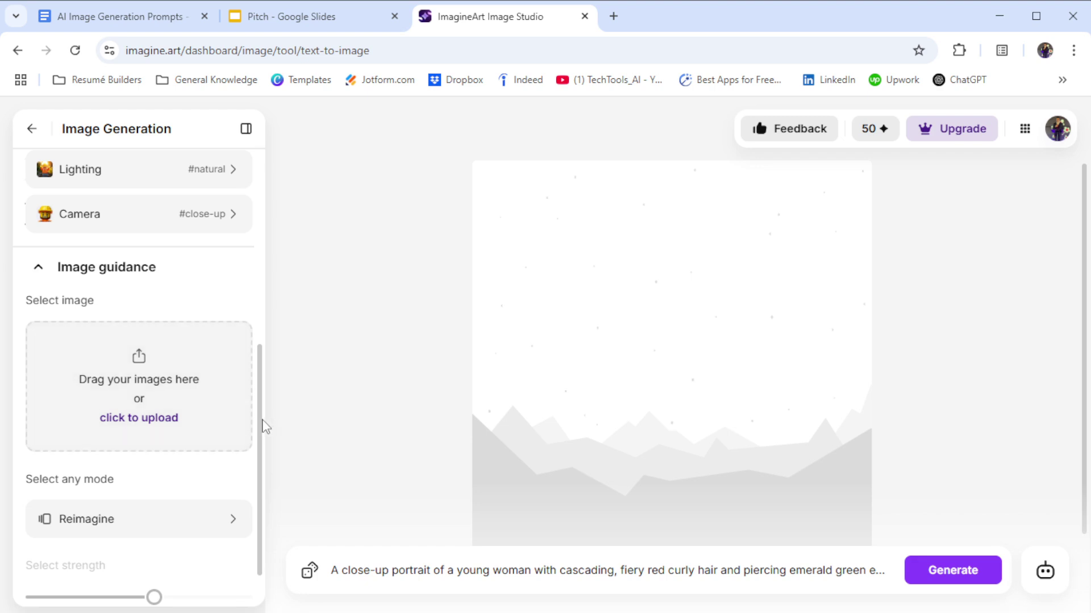
scroll(262, 426, "down", 1)
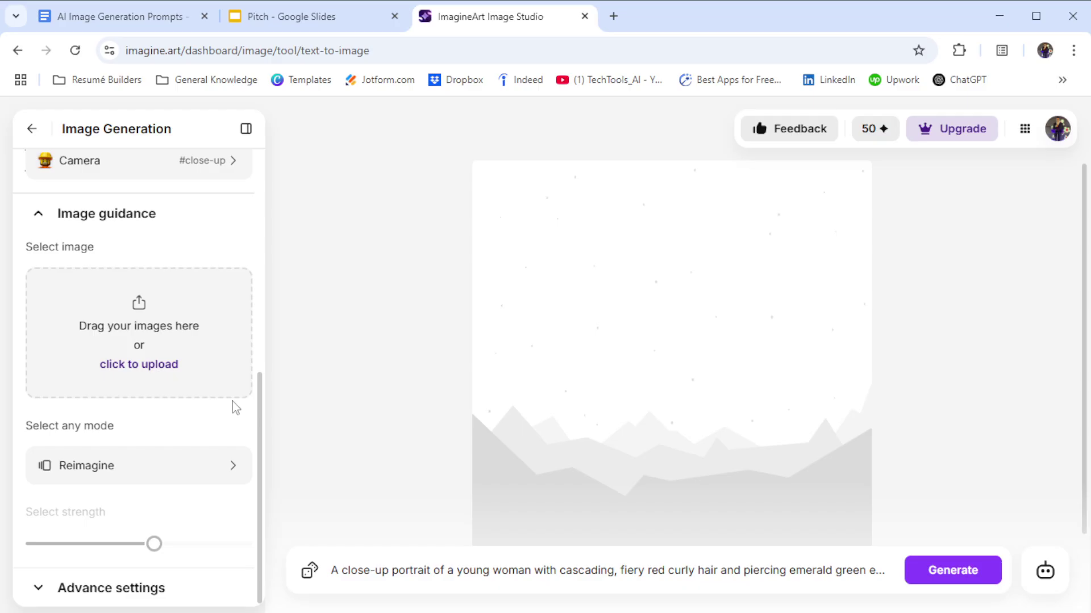
left_click_drag(263, 445, 261, 481)
left_click_drag(263, 419, 270, 448)
left_click_drag(269, 447, 267, 224)
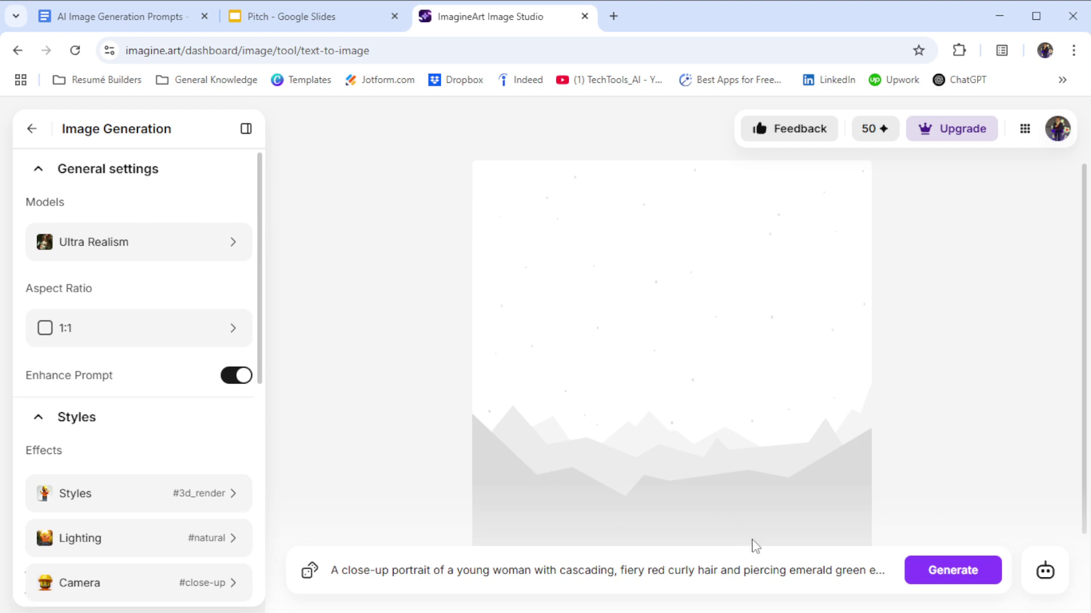
left_click(763, 567)
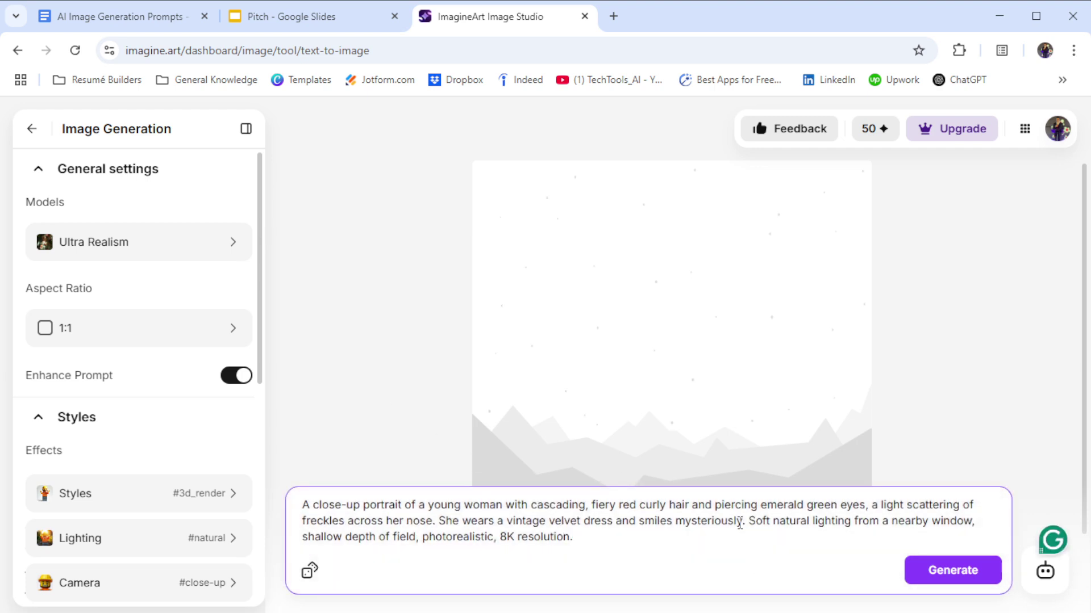
left_click(707, 419)
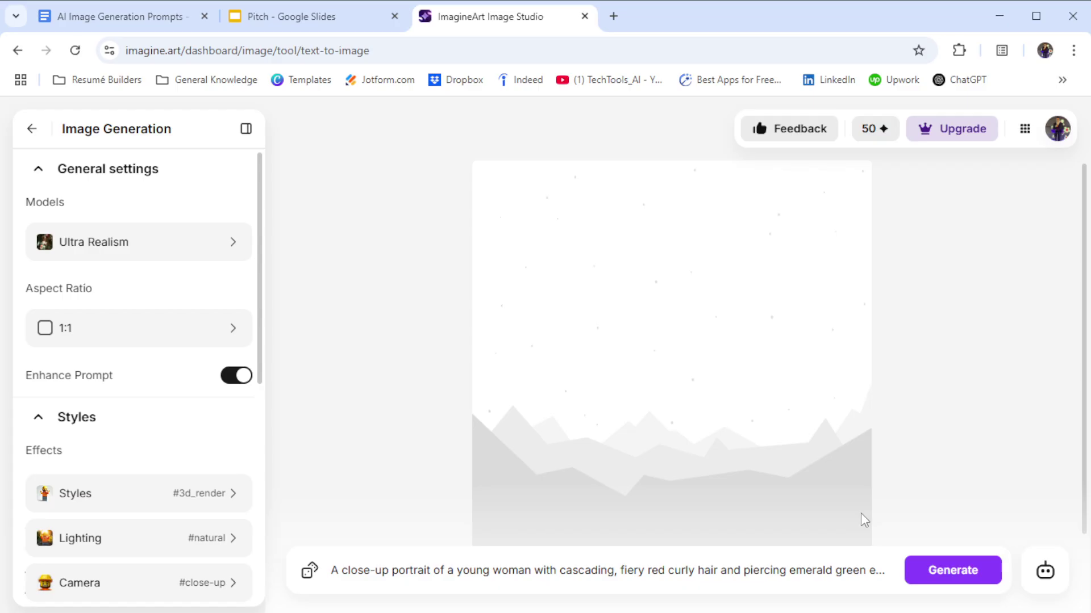
left_click(943, 570)
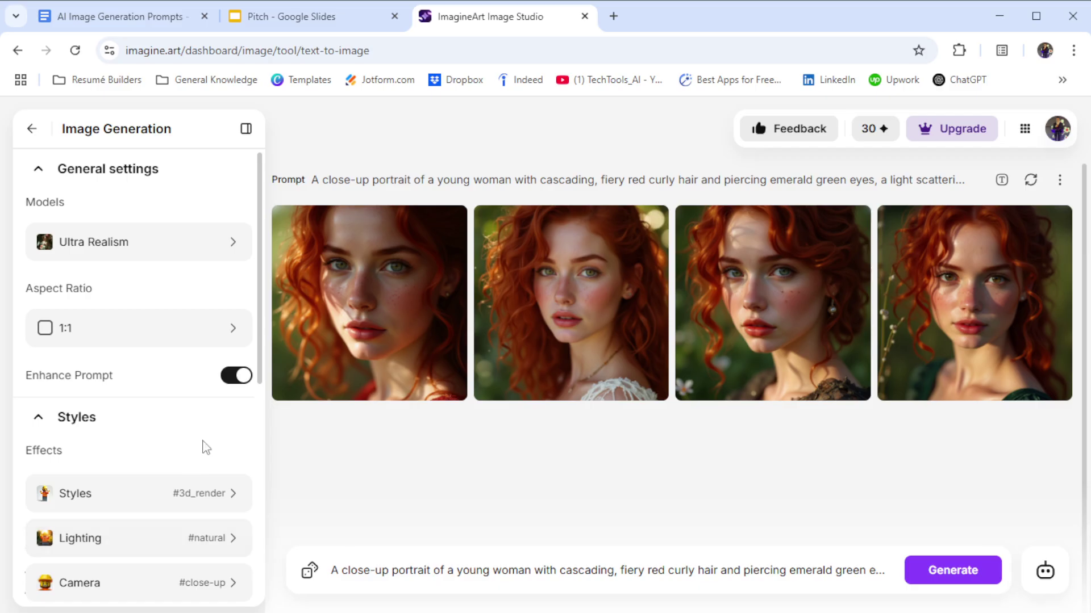
Examine the third generated portrait with its details and enhancement options, compare it with the fourth, and close the preview
left_click_drag(262, 327, 260, 384)
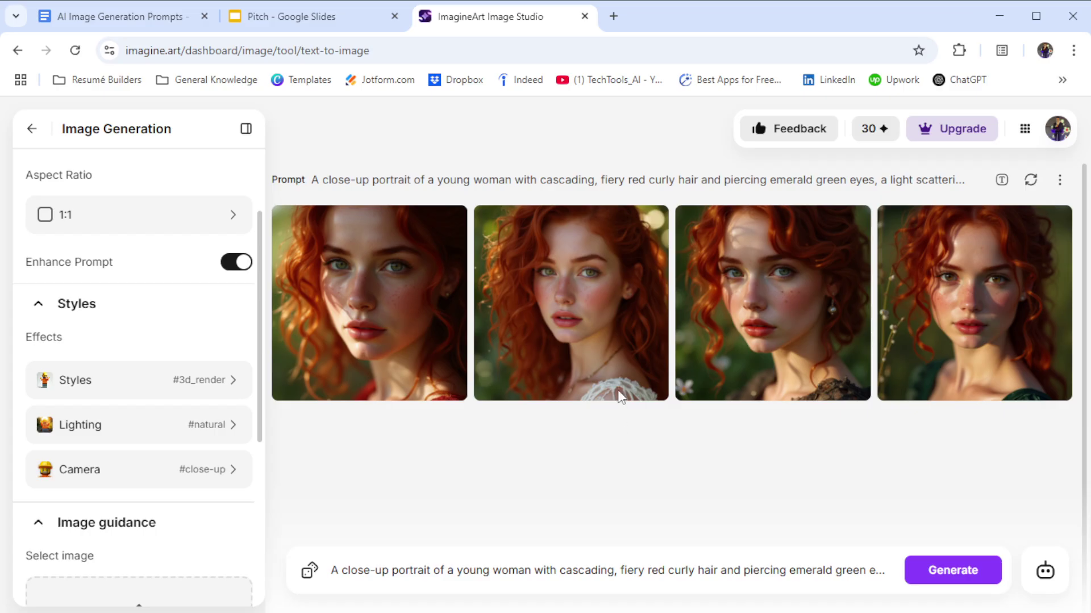
mouse_move(747, 351)
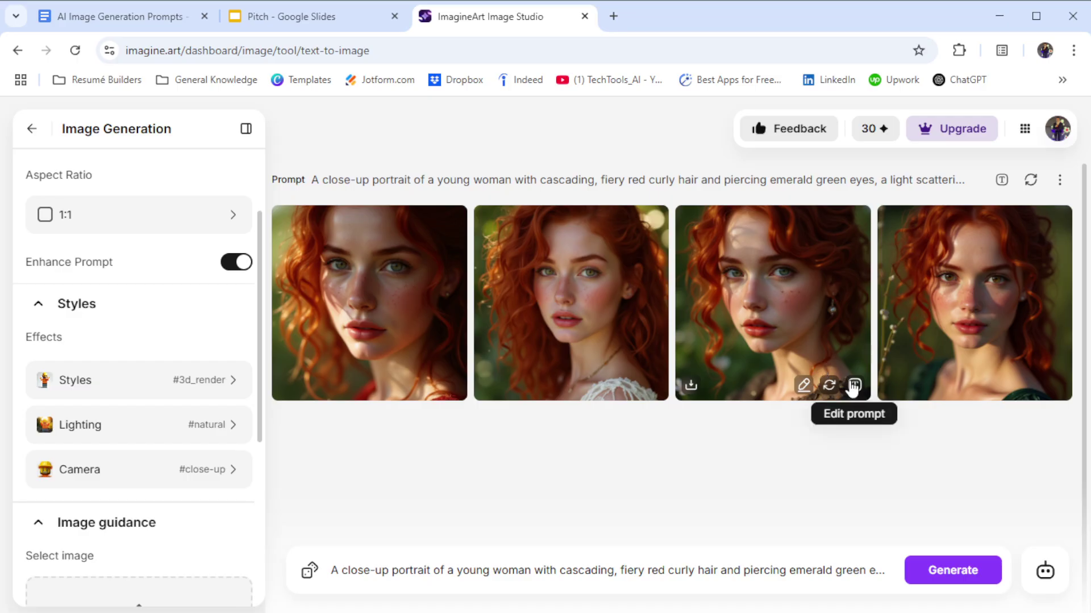
left_click(798, 333)
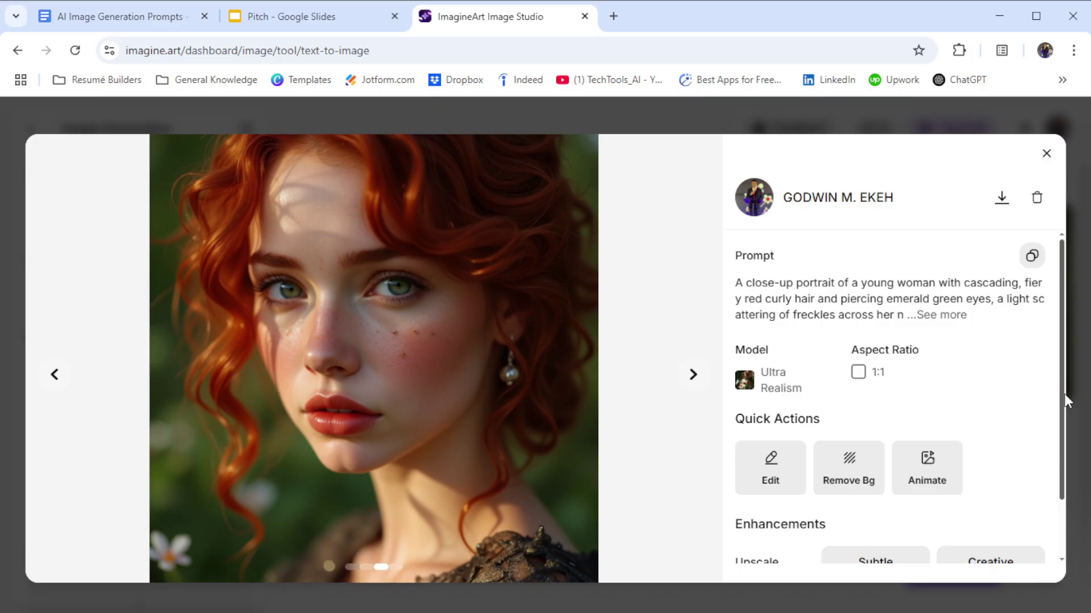
left_click_drag(1065, 393, 1068, 470)
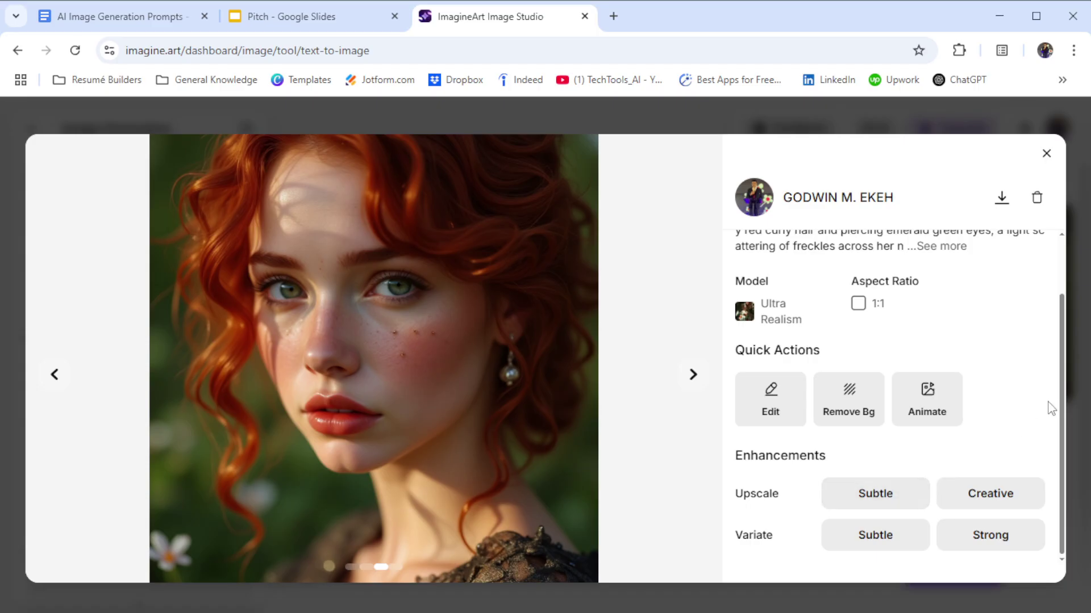
scroll(1052, 392, "up", 1)
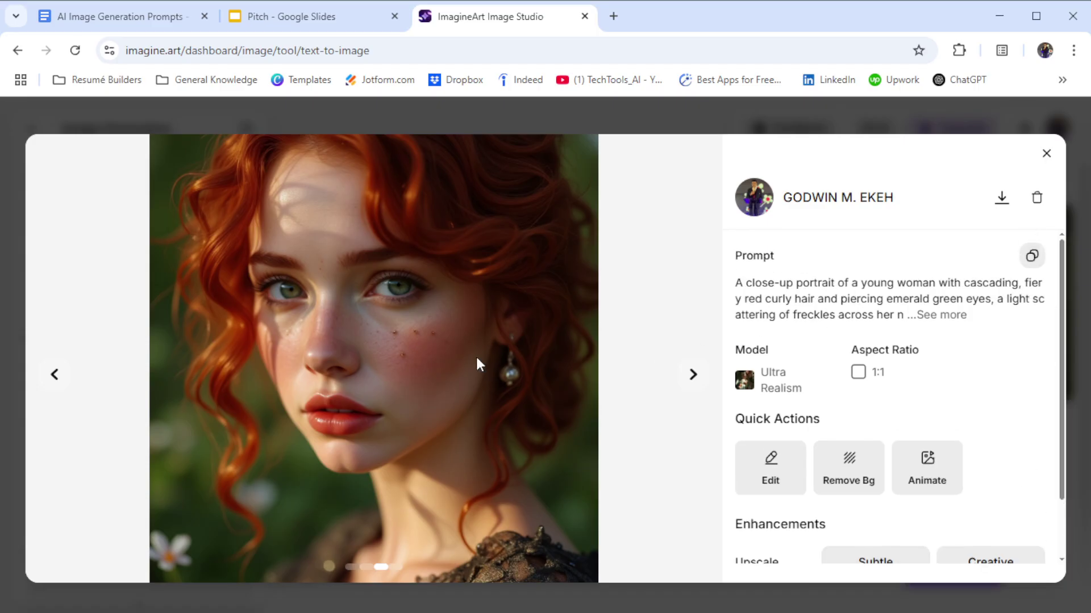
left_click(693, 376)
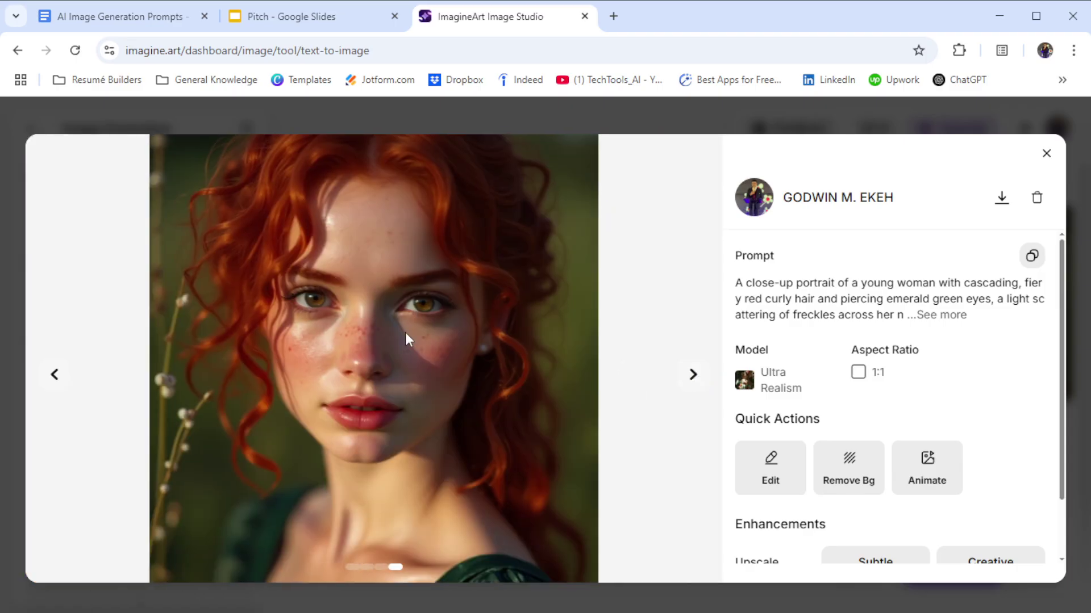
left_click(56, 382)
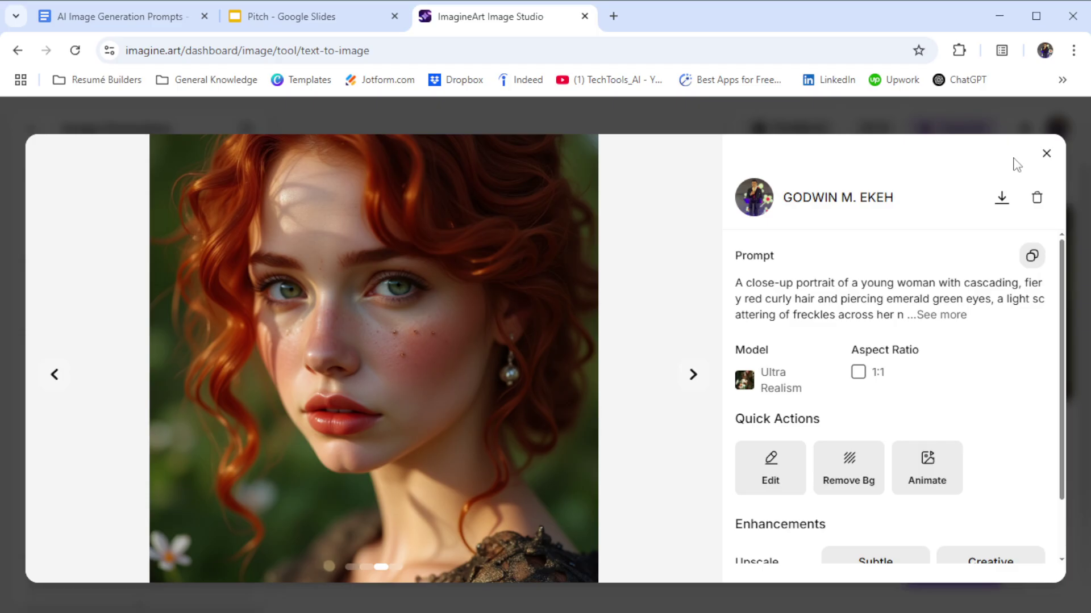
left_click(1047, 157)
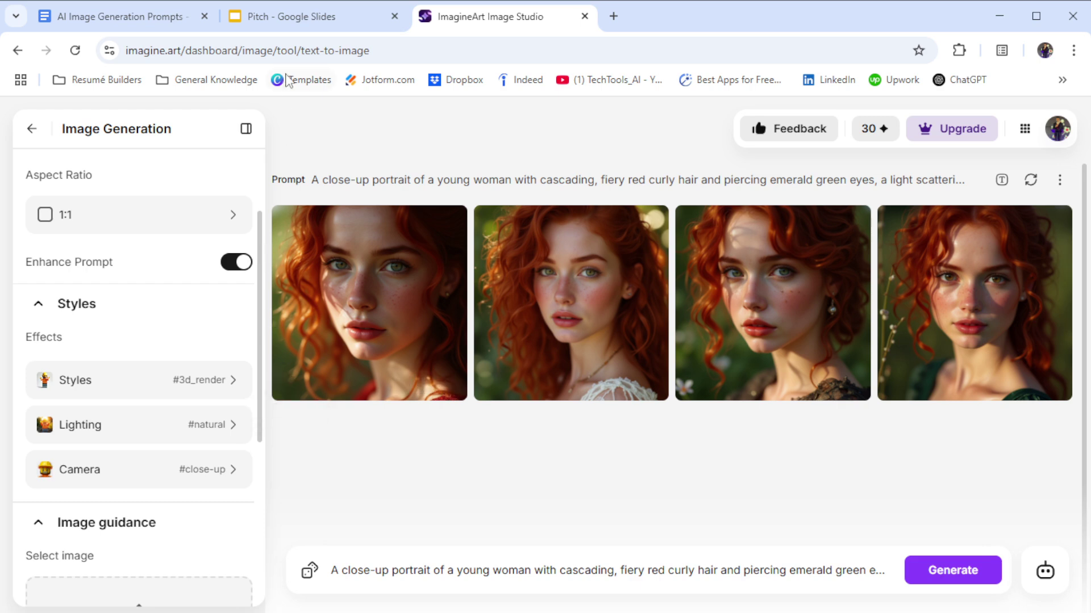
Revisit the beginning of the AI Image Generation Prompts document and the Pitch presentation, and return to ImagineArt
left_click(162, 16)
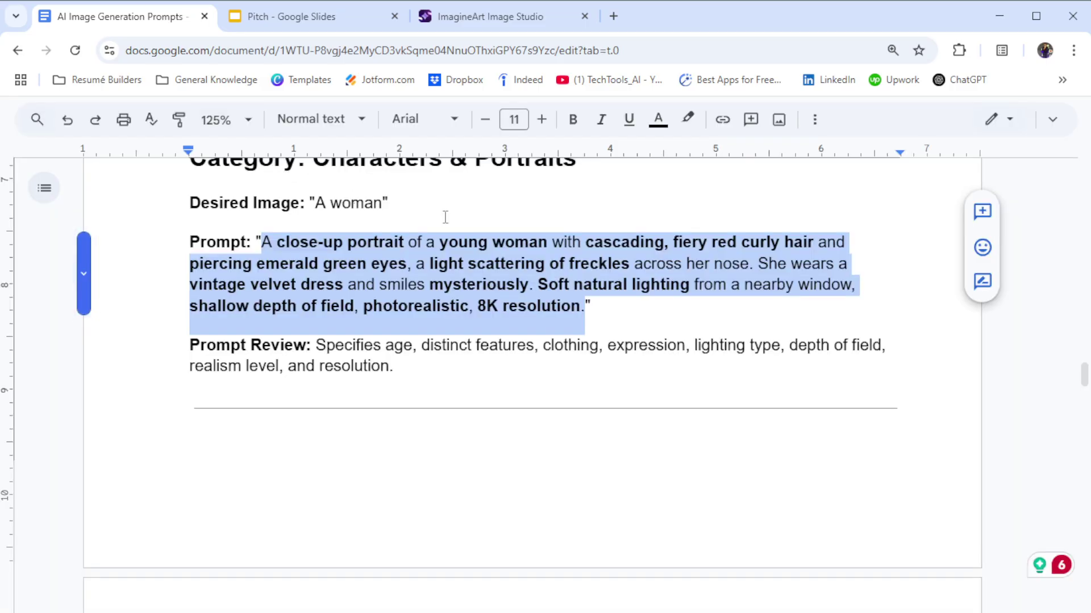
left_click(807, 284)
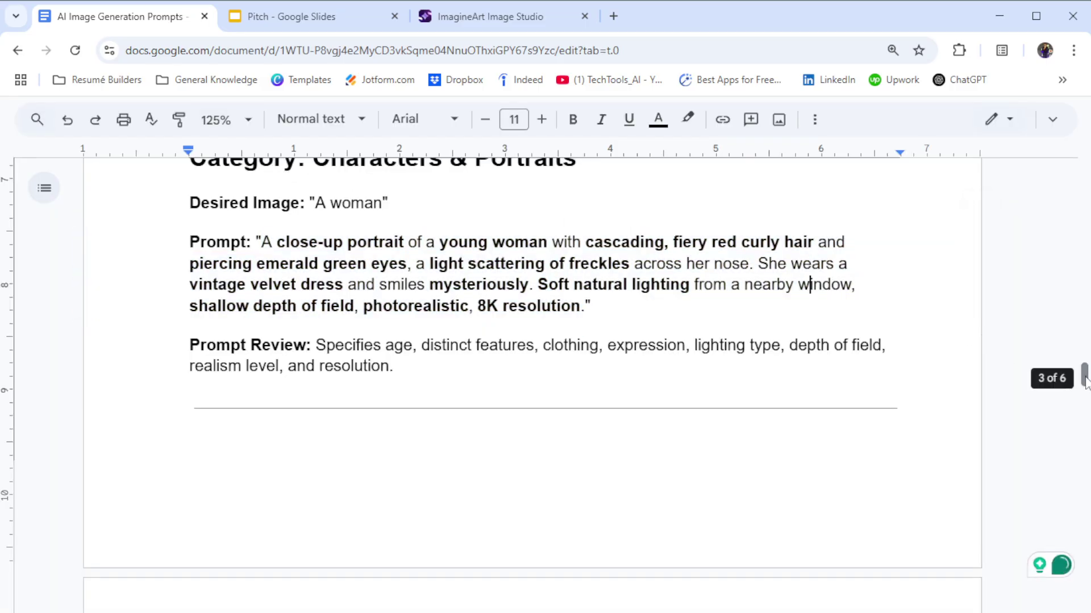
left_click_drag(1076, 376, 1058, 170)
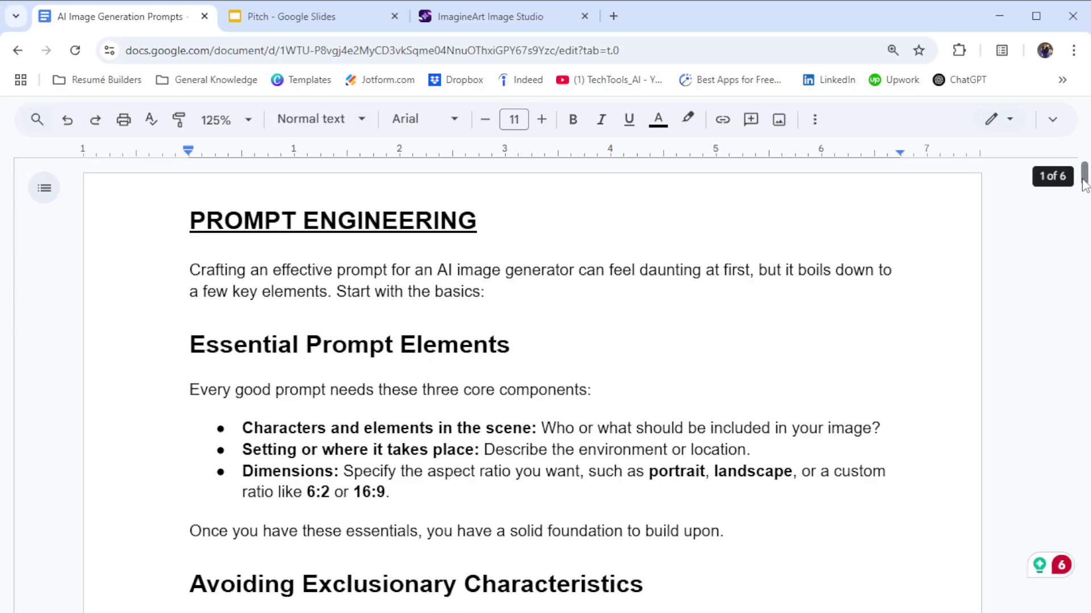
mouse_move(1085, 185)
left_mouse_down()
mouse_move(1085, 215)
mouse_move(1085, 165)
left_mouse_up()
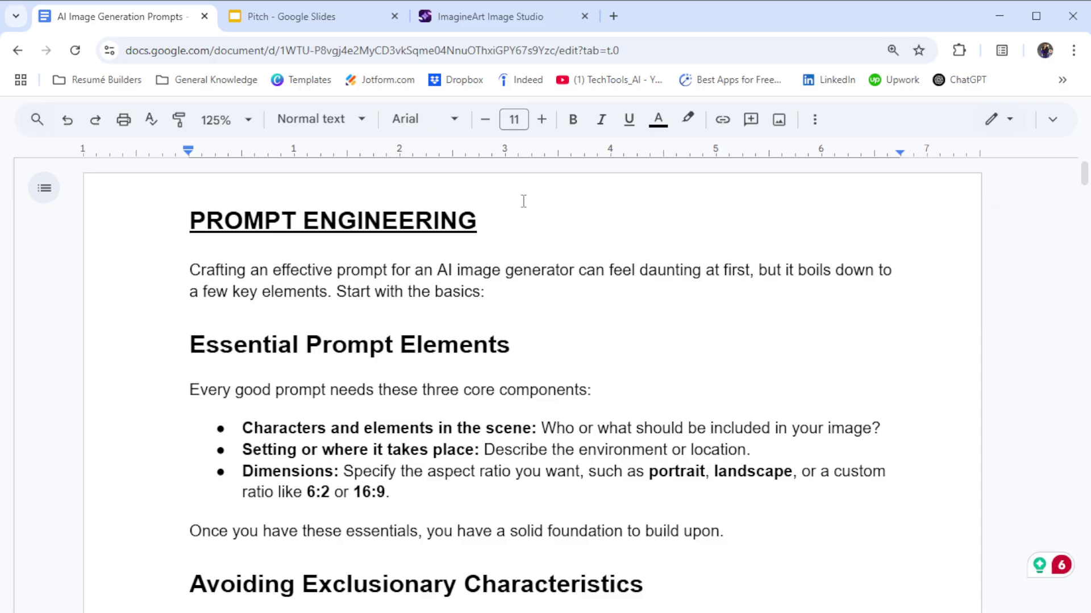
left_click(318, 18)
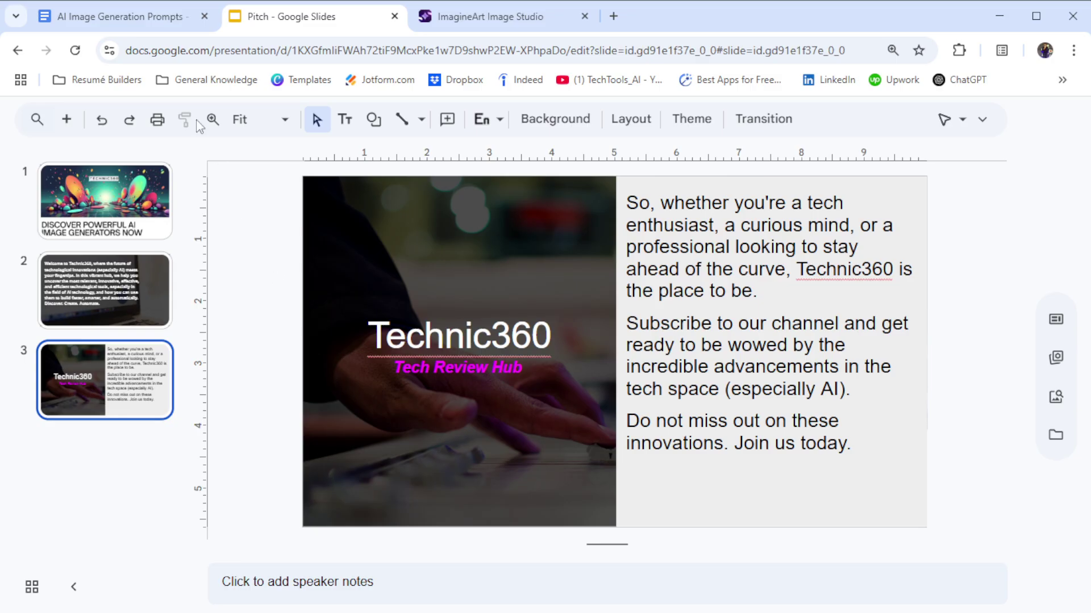
left_click(478, 16)
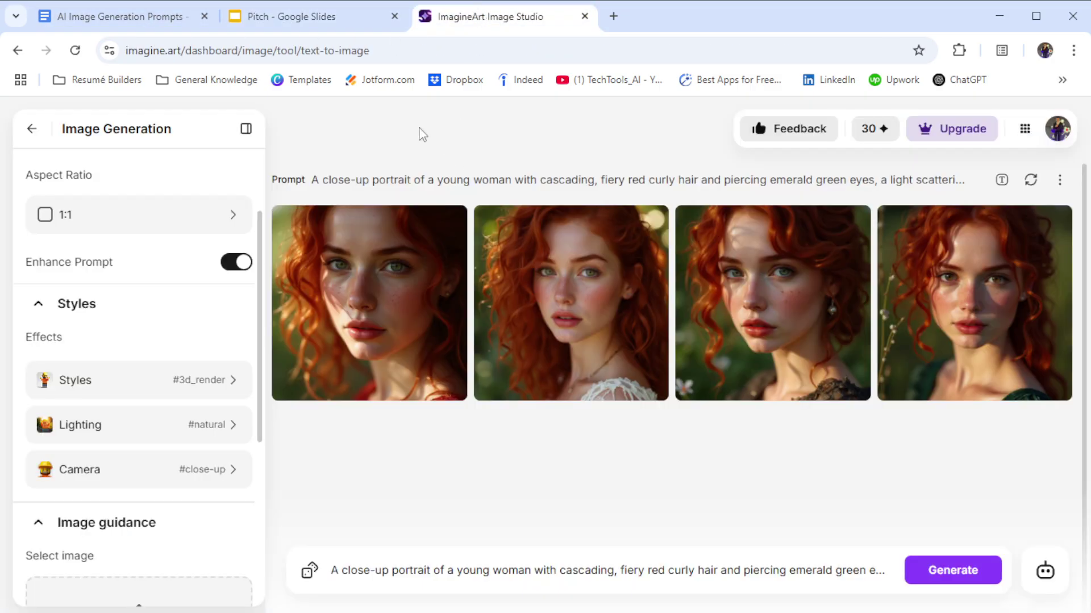